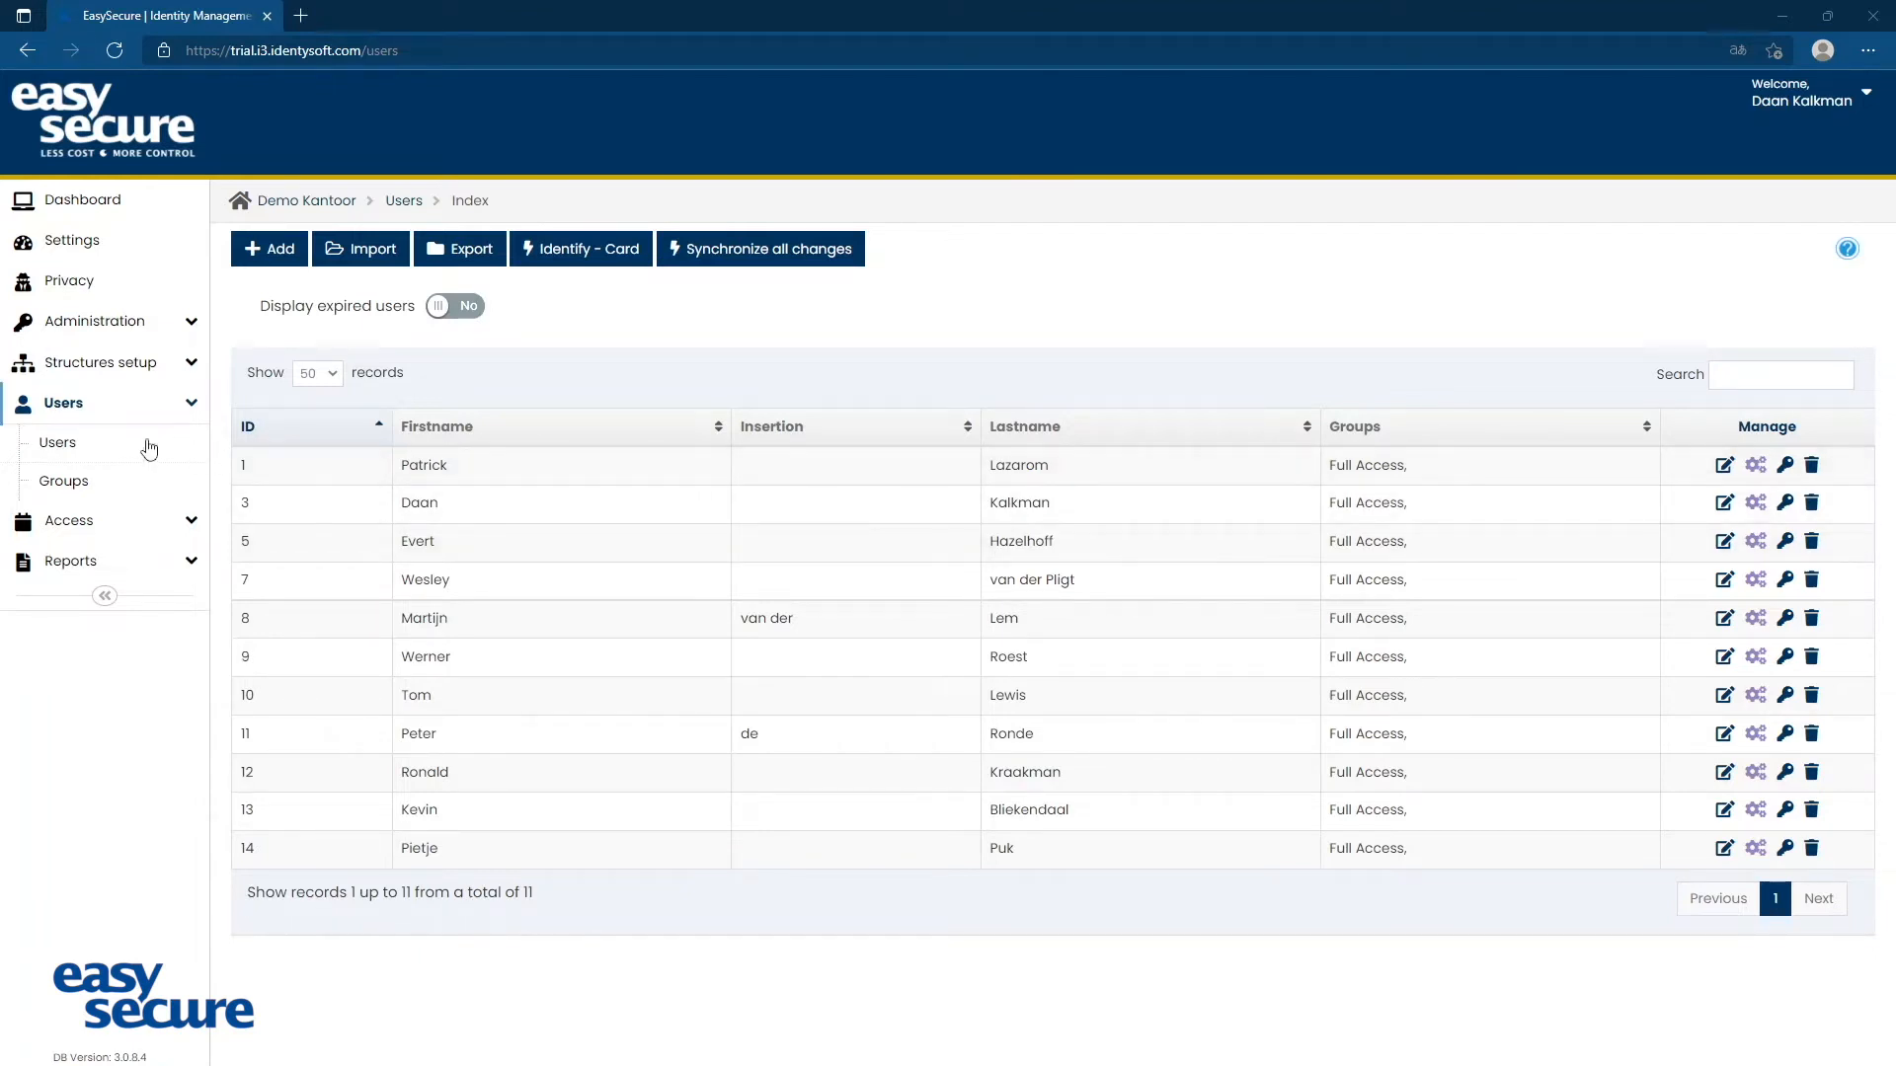
Open the users overview and search it for an existing user by part of the first name
{"action": "left_click", "coordinate": [59, 450]}
{"action": "left_click", "coordinate": [1795, 380]}
{"action": "type", "text": "Patr"}
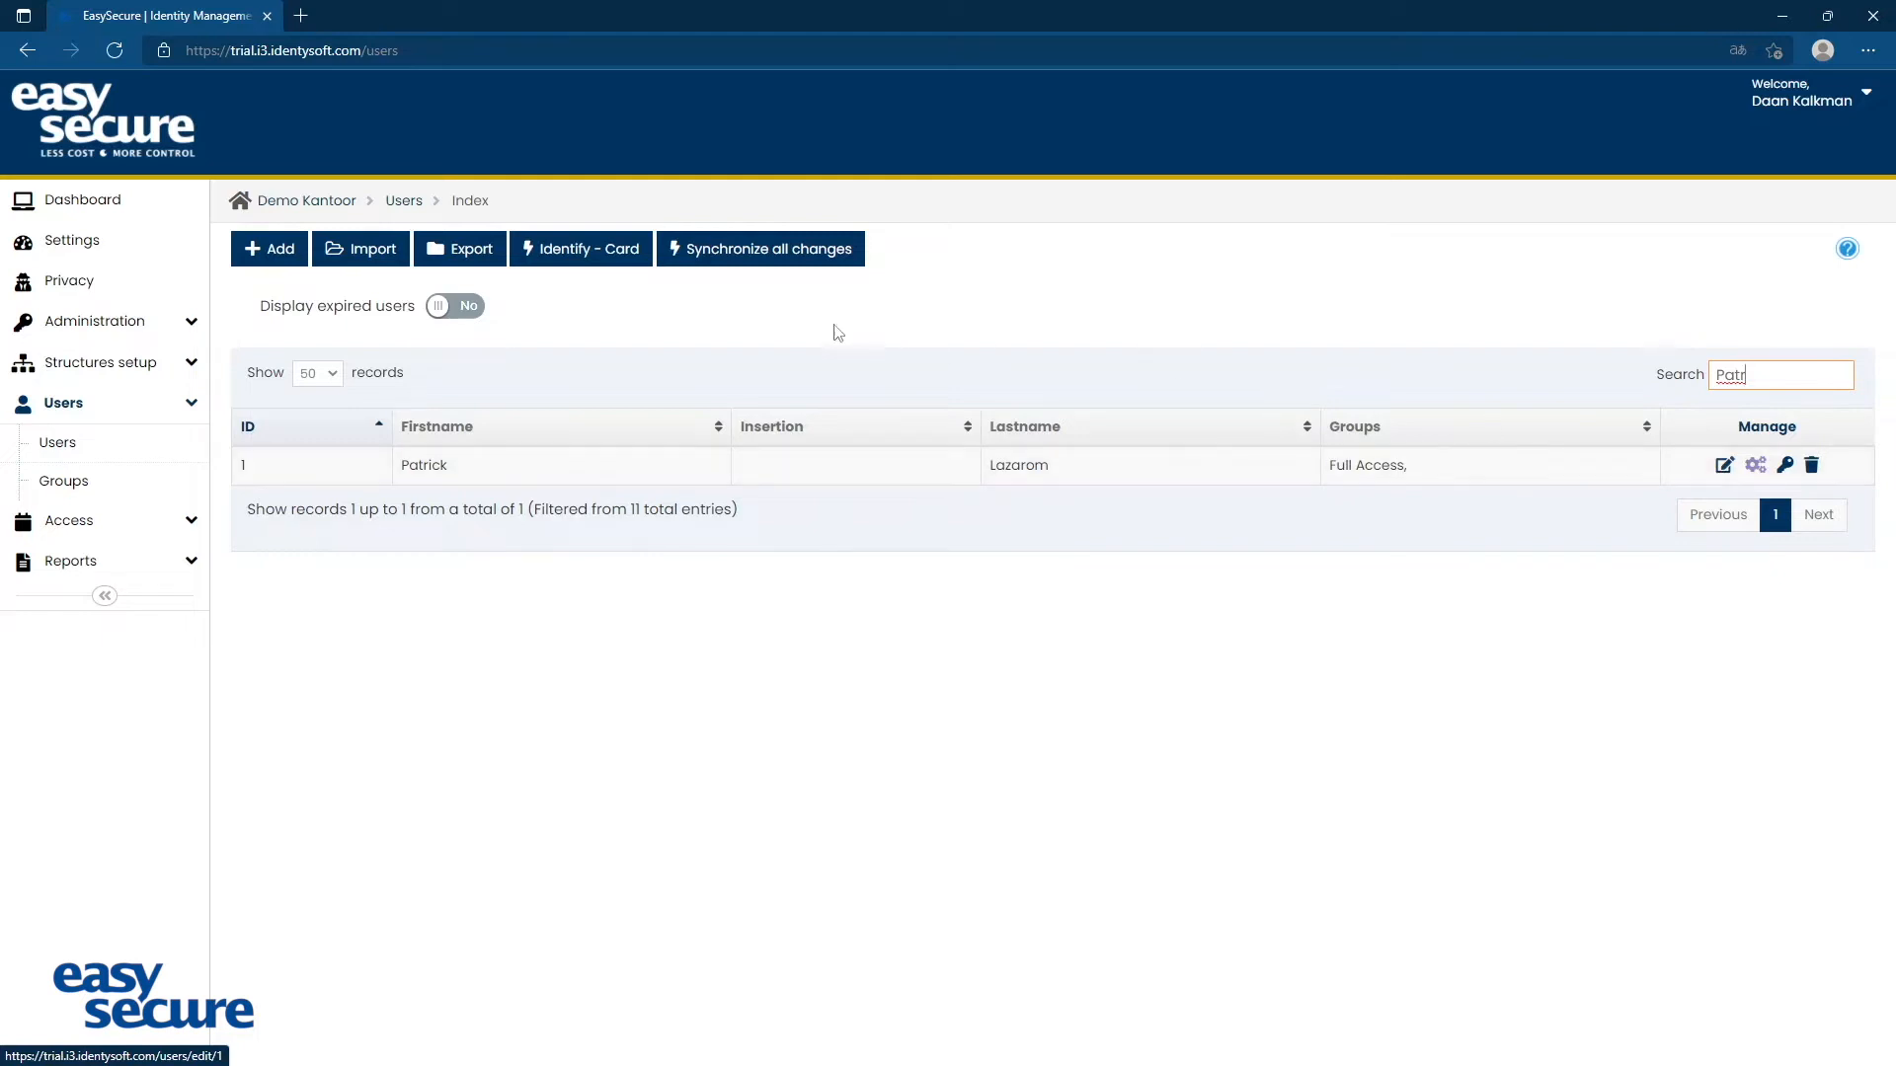
Start a new user record with the first name "Test" and the last name "User"
{"action": "left_click", "coordinate": [275, 258]}
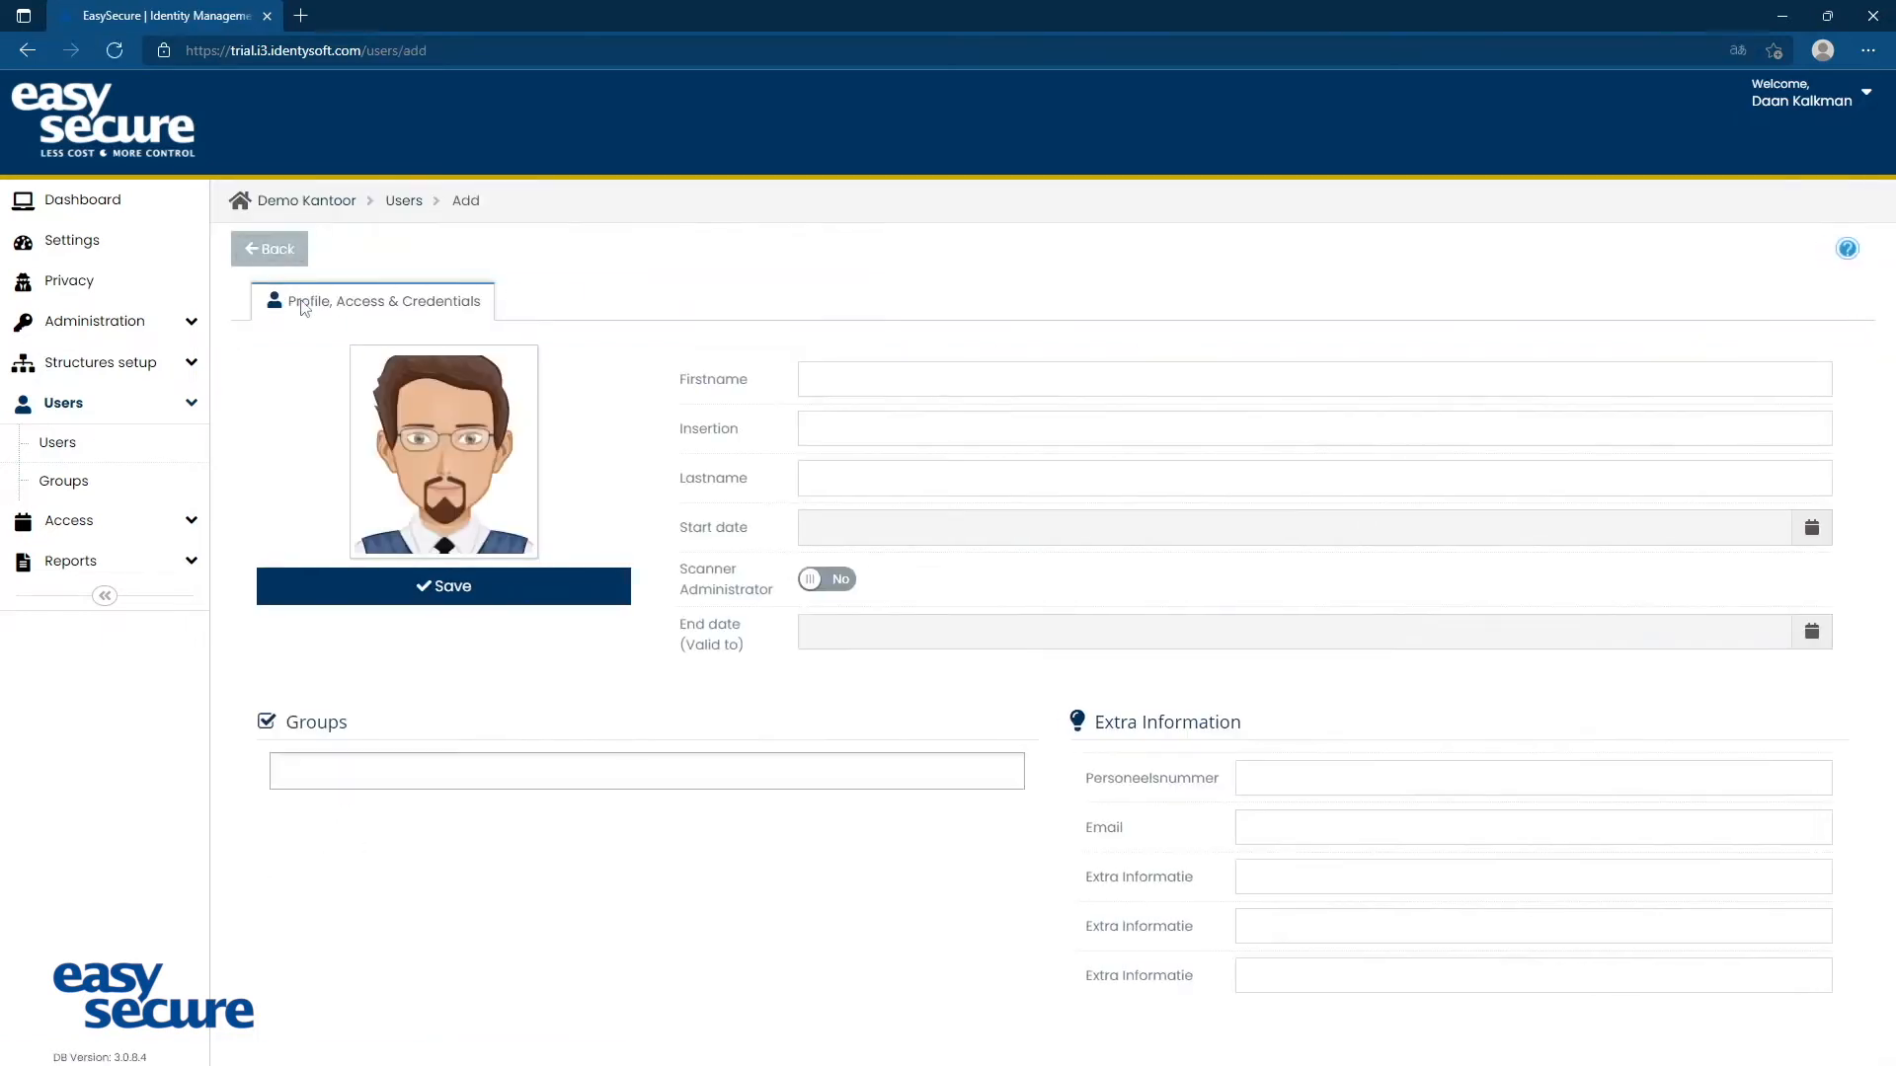
{"action": "left_click", "coordinate": [945, 384]}
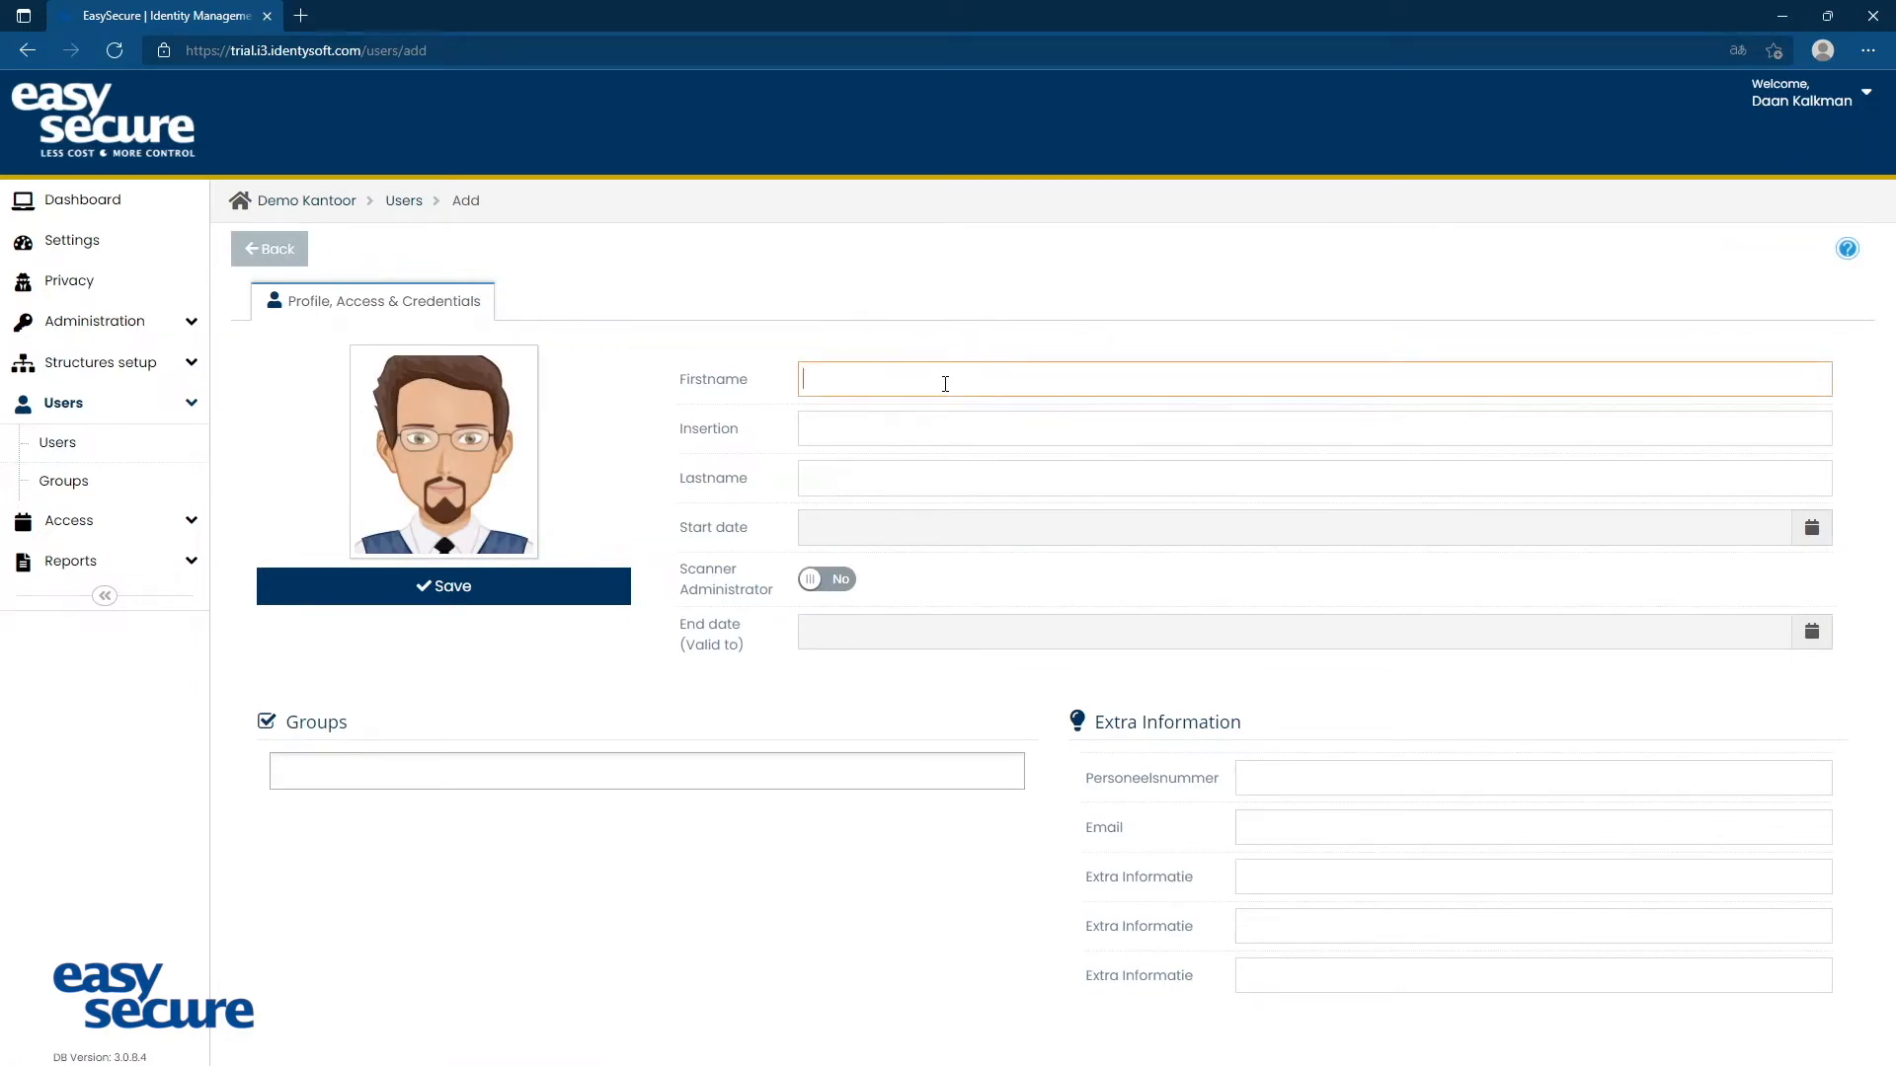
{"action": "type", "text": "Test"}
{"action": "key", "text": "Tab"}
{"action": "key", "text": "Tab"}
{"action": "type", "text": "User"}
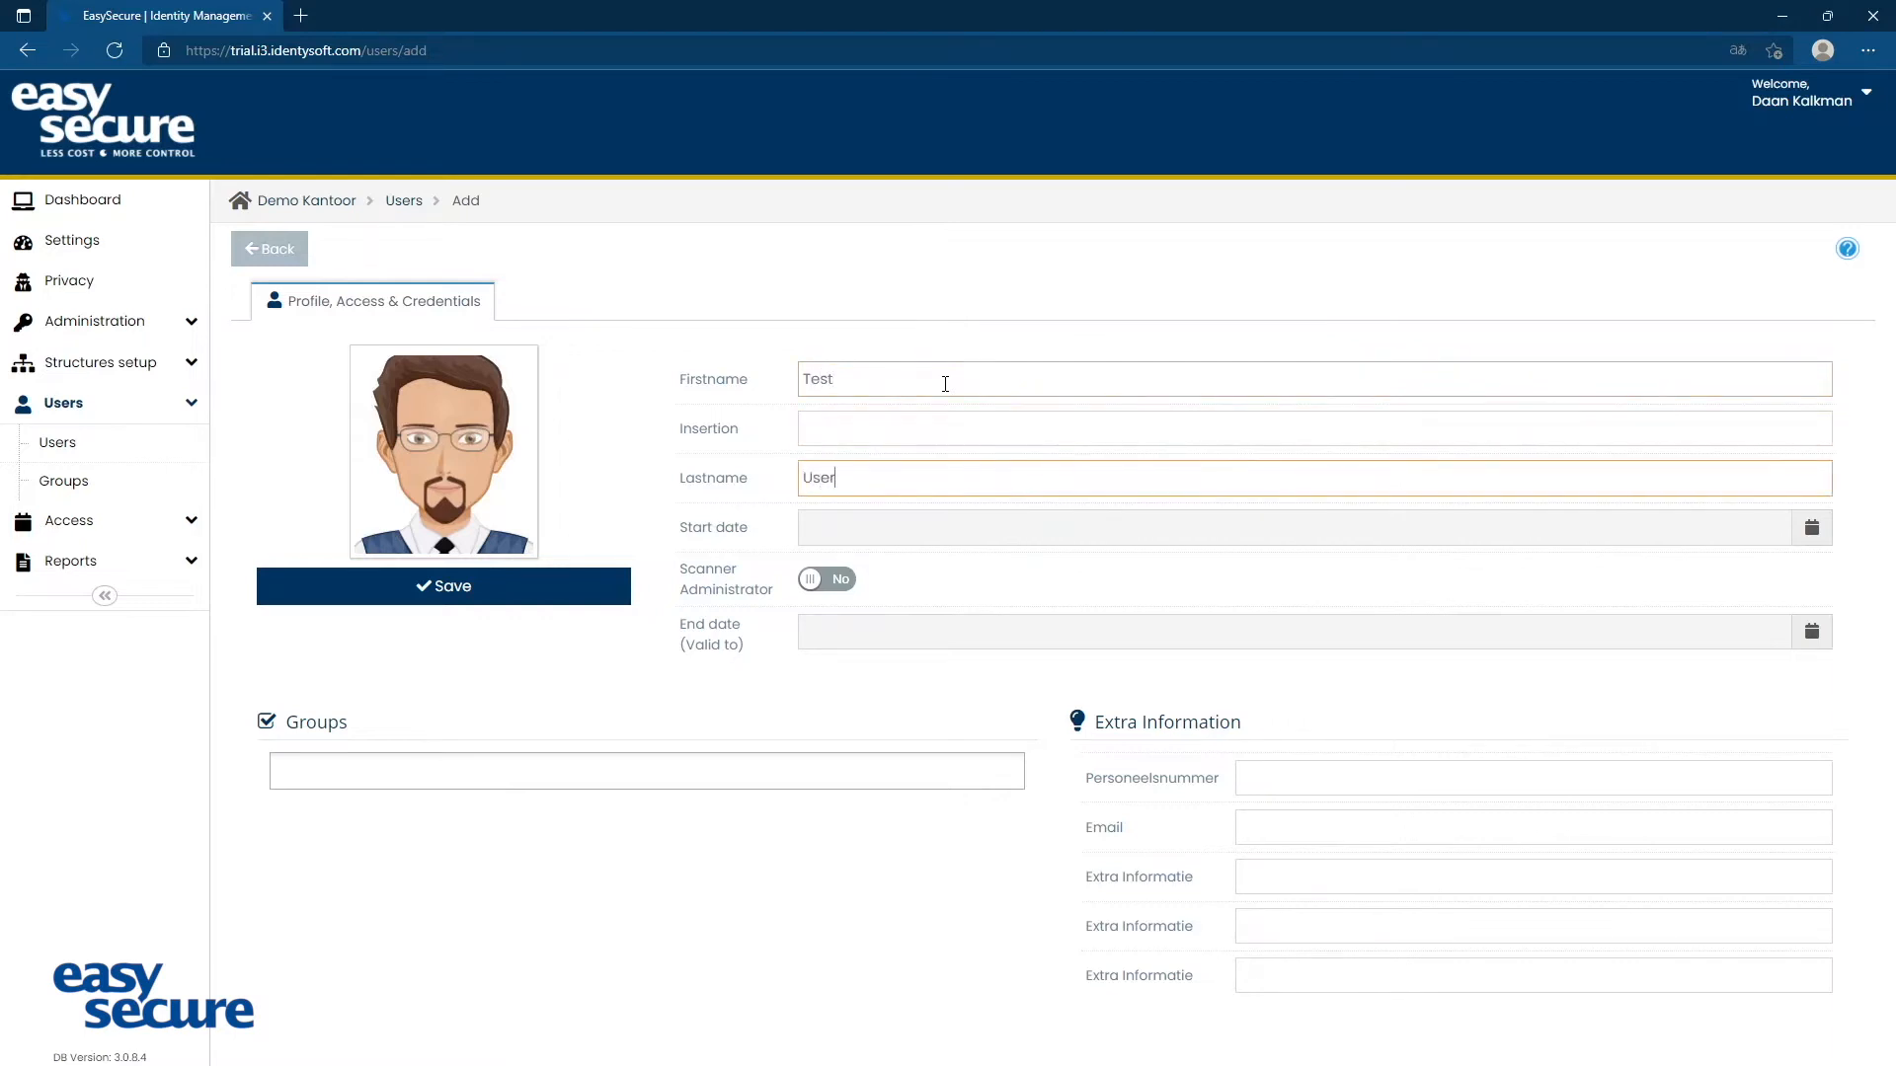
Set the new user's start date to 14/02/2022 and the end date to 26/03/2022
{"action": "left_click", "coordinate": [721, 522]}
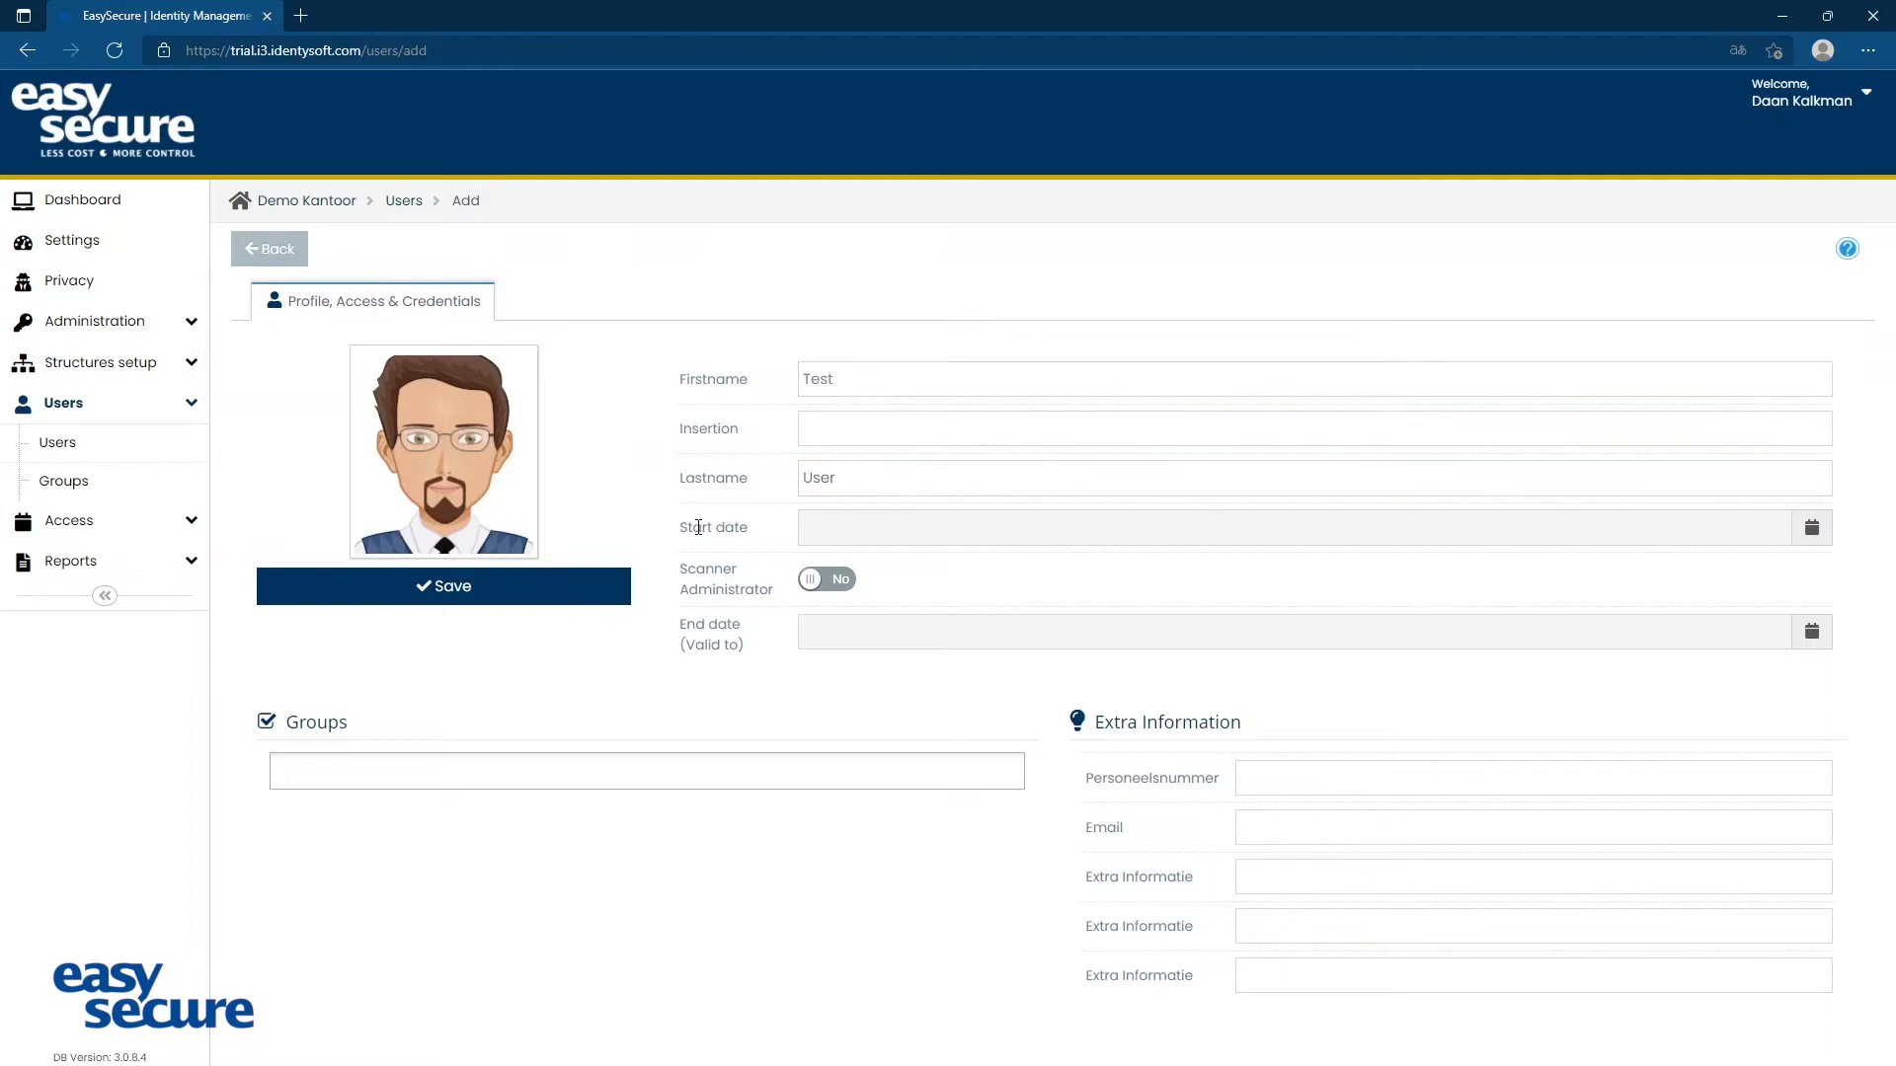
{"action": "left_click", "coordinate": [872, 534]}
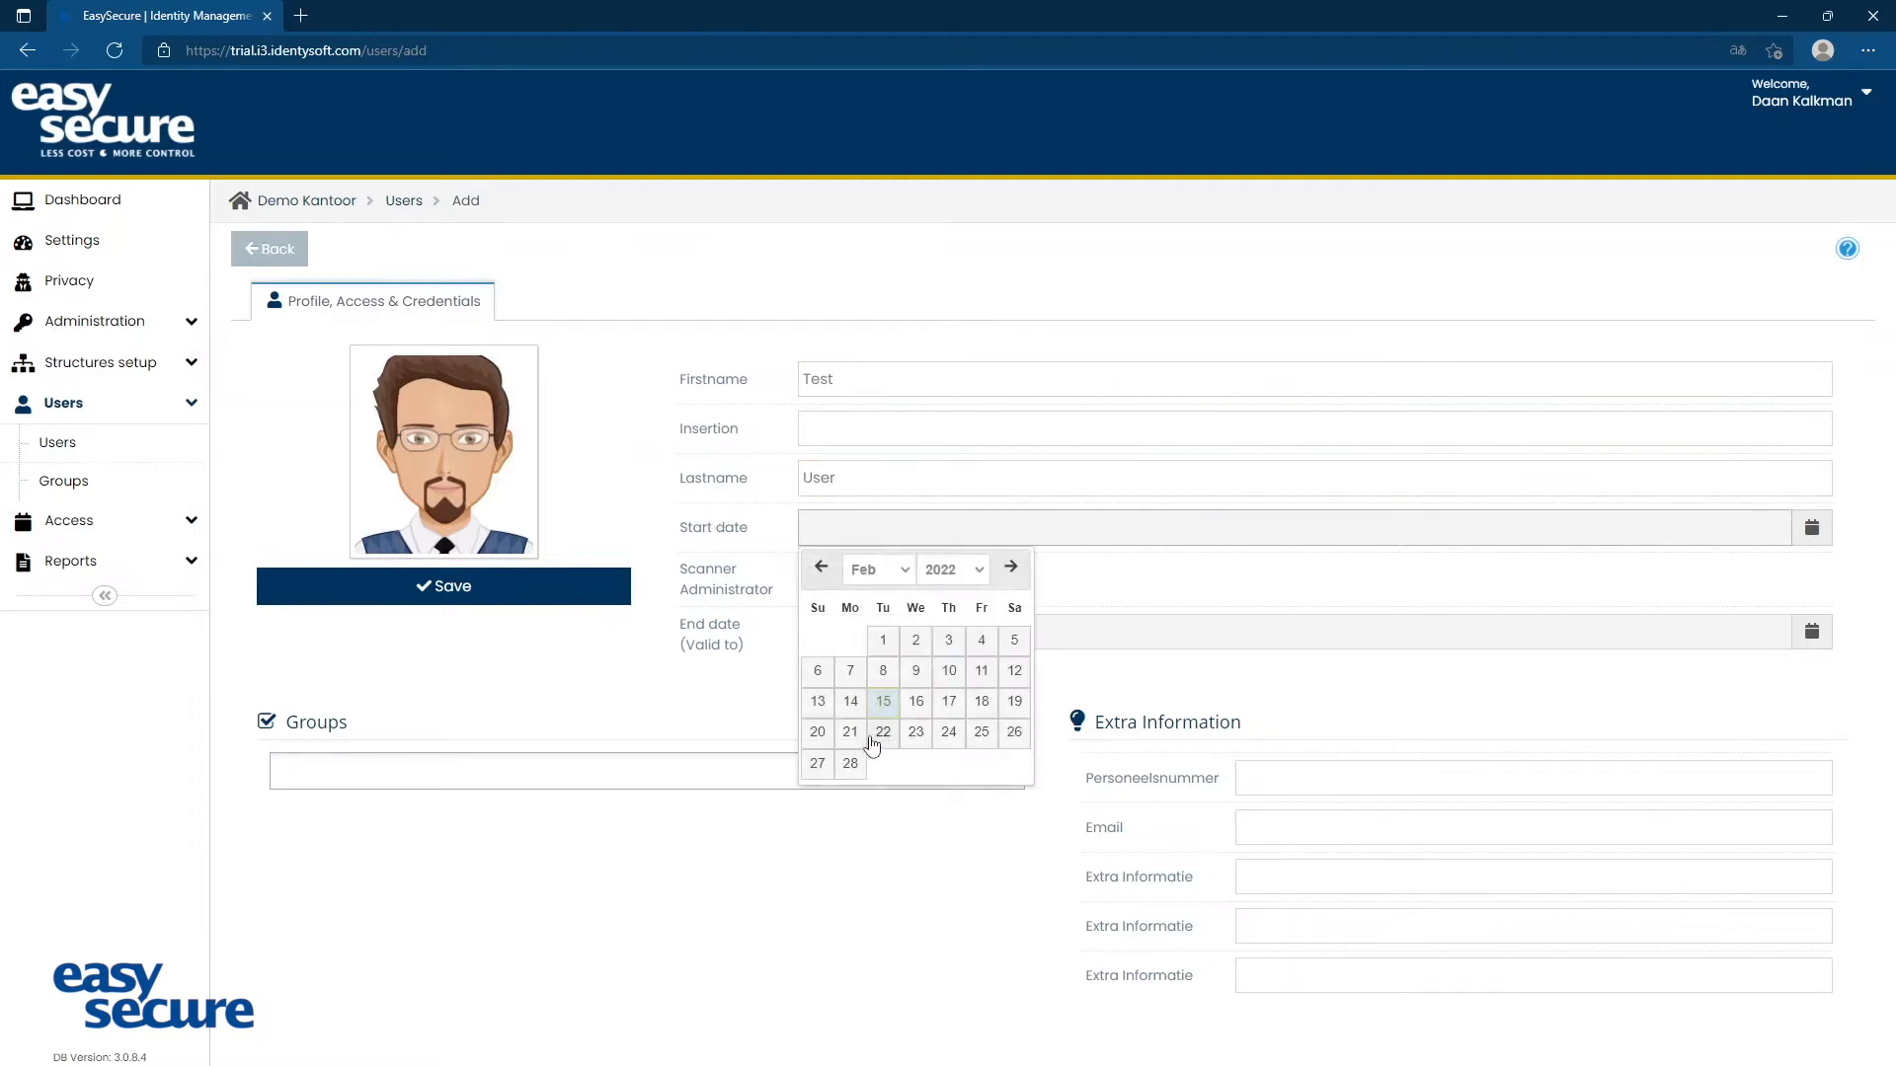
{"action": "left_click", "coordinate": [850, 701]}
{"action": "left_click", "coordinate": [917, 640]}
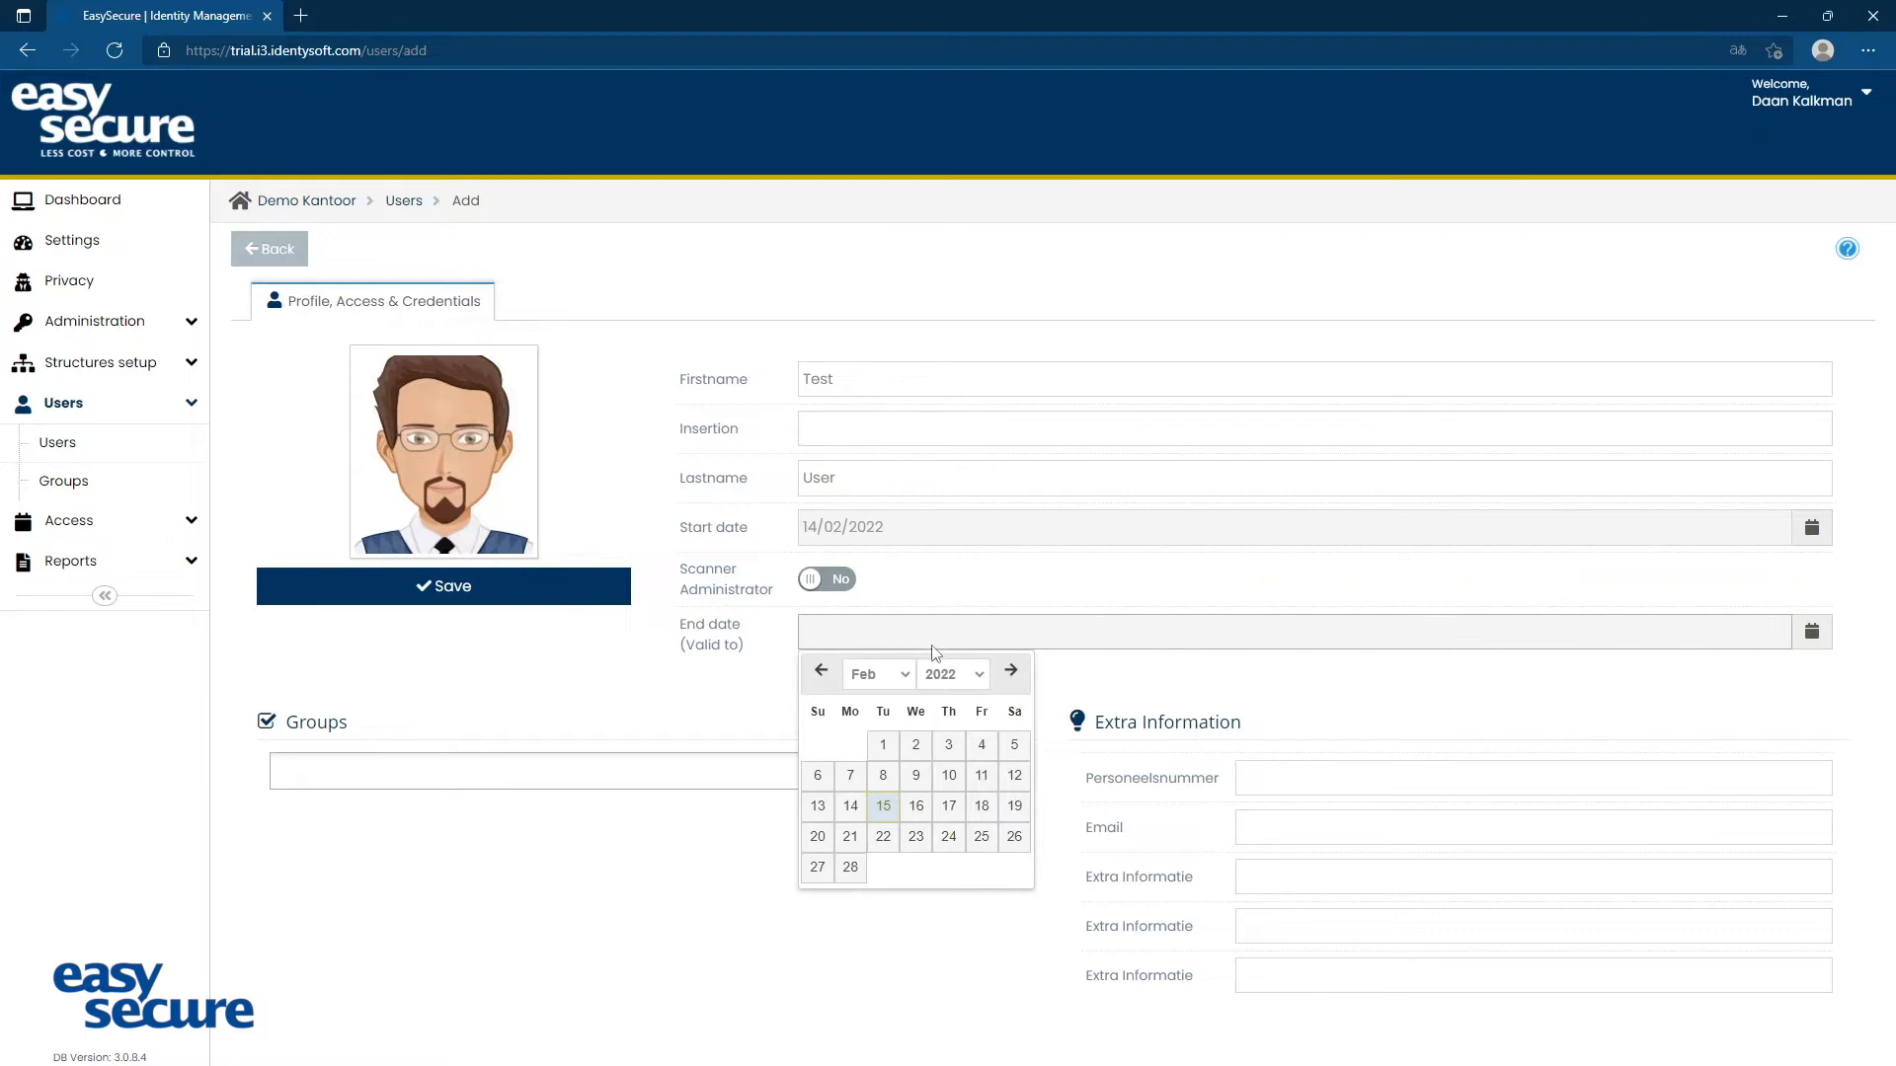
{"action": "left_click", "coordinate": [1011, 671]}
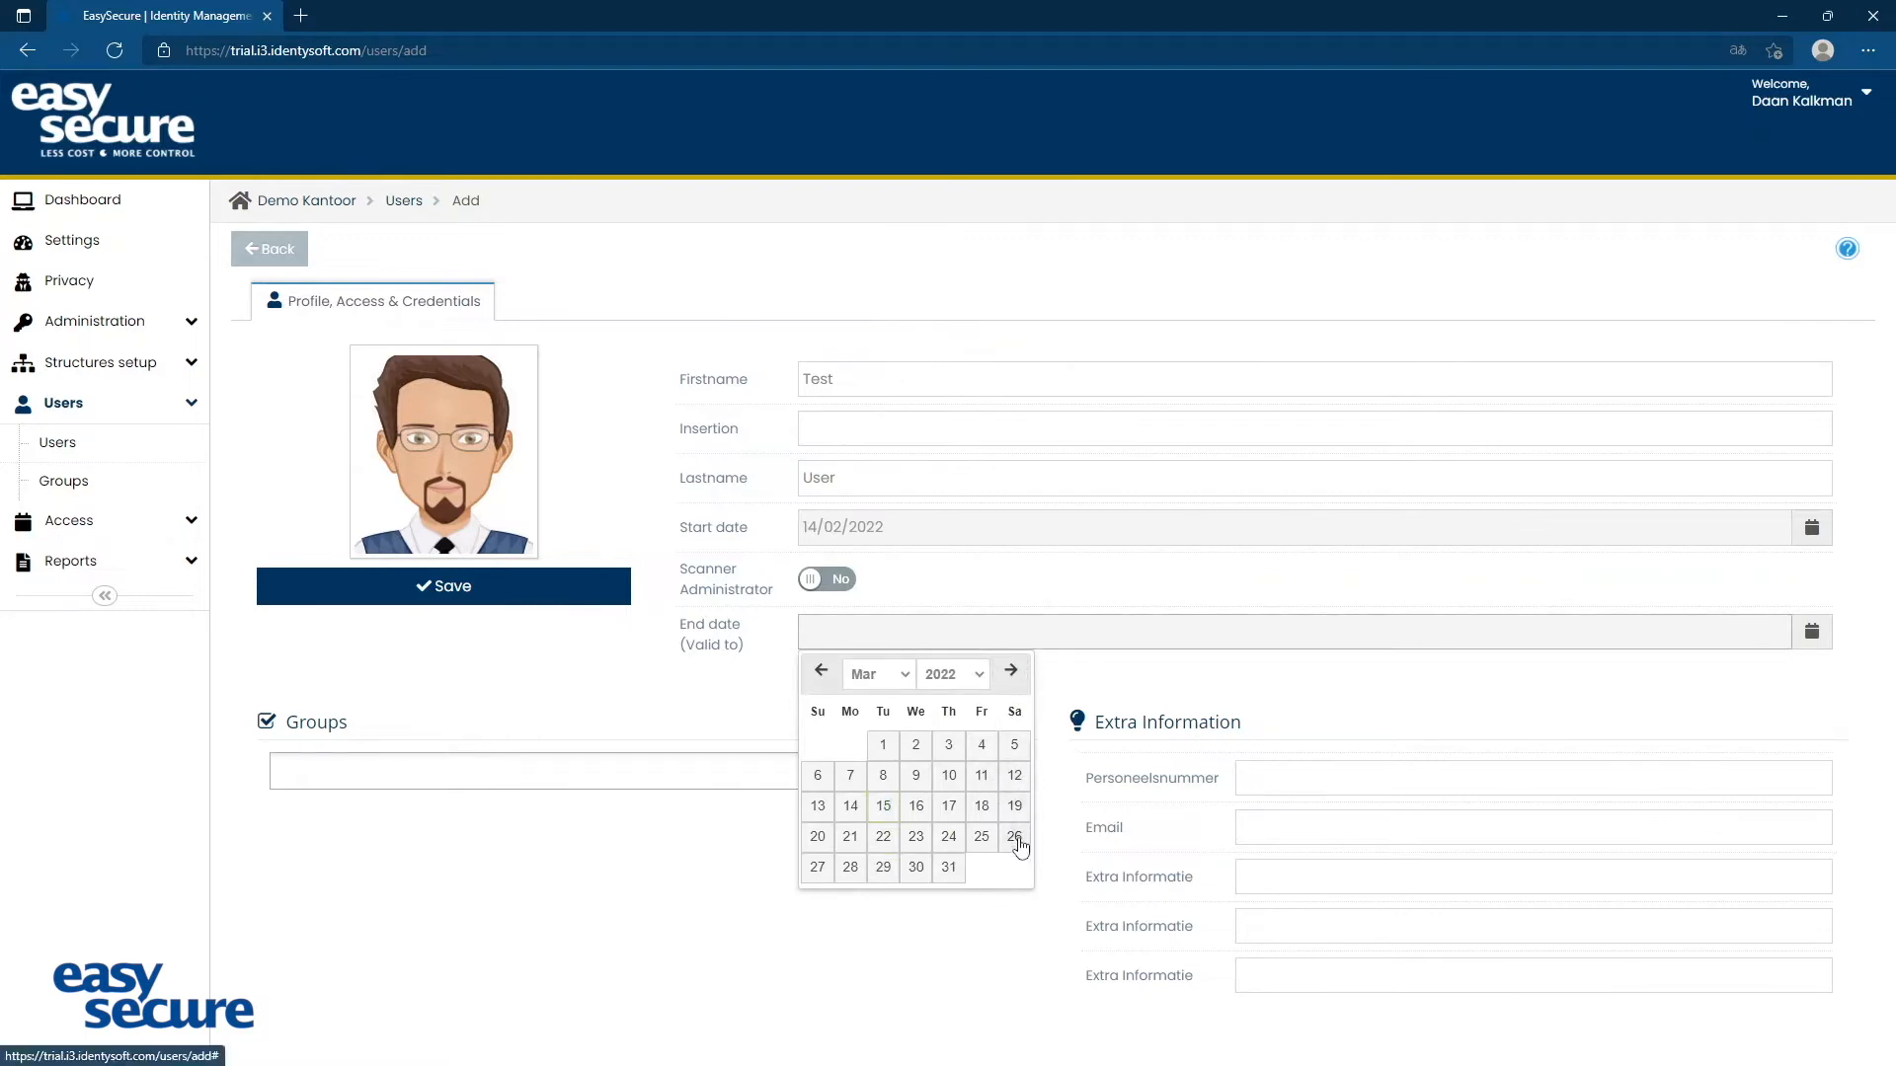
{"action": "left_click", "coordinate": [1015, 837]}
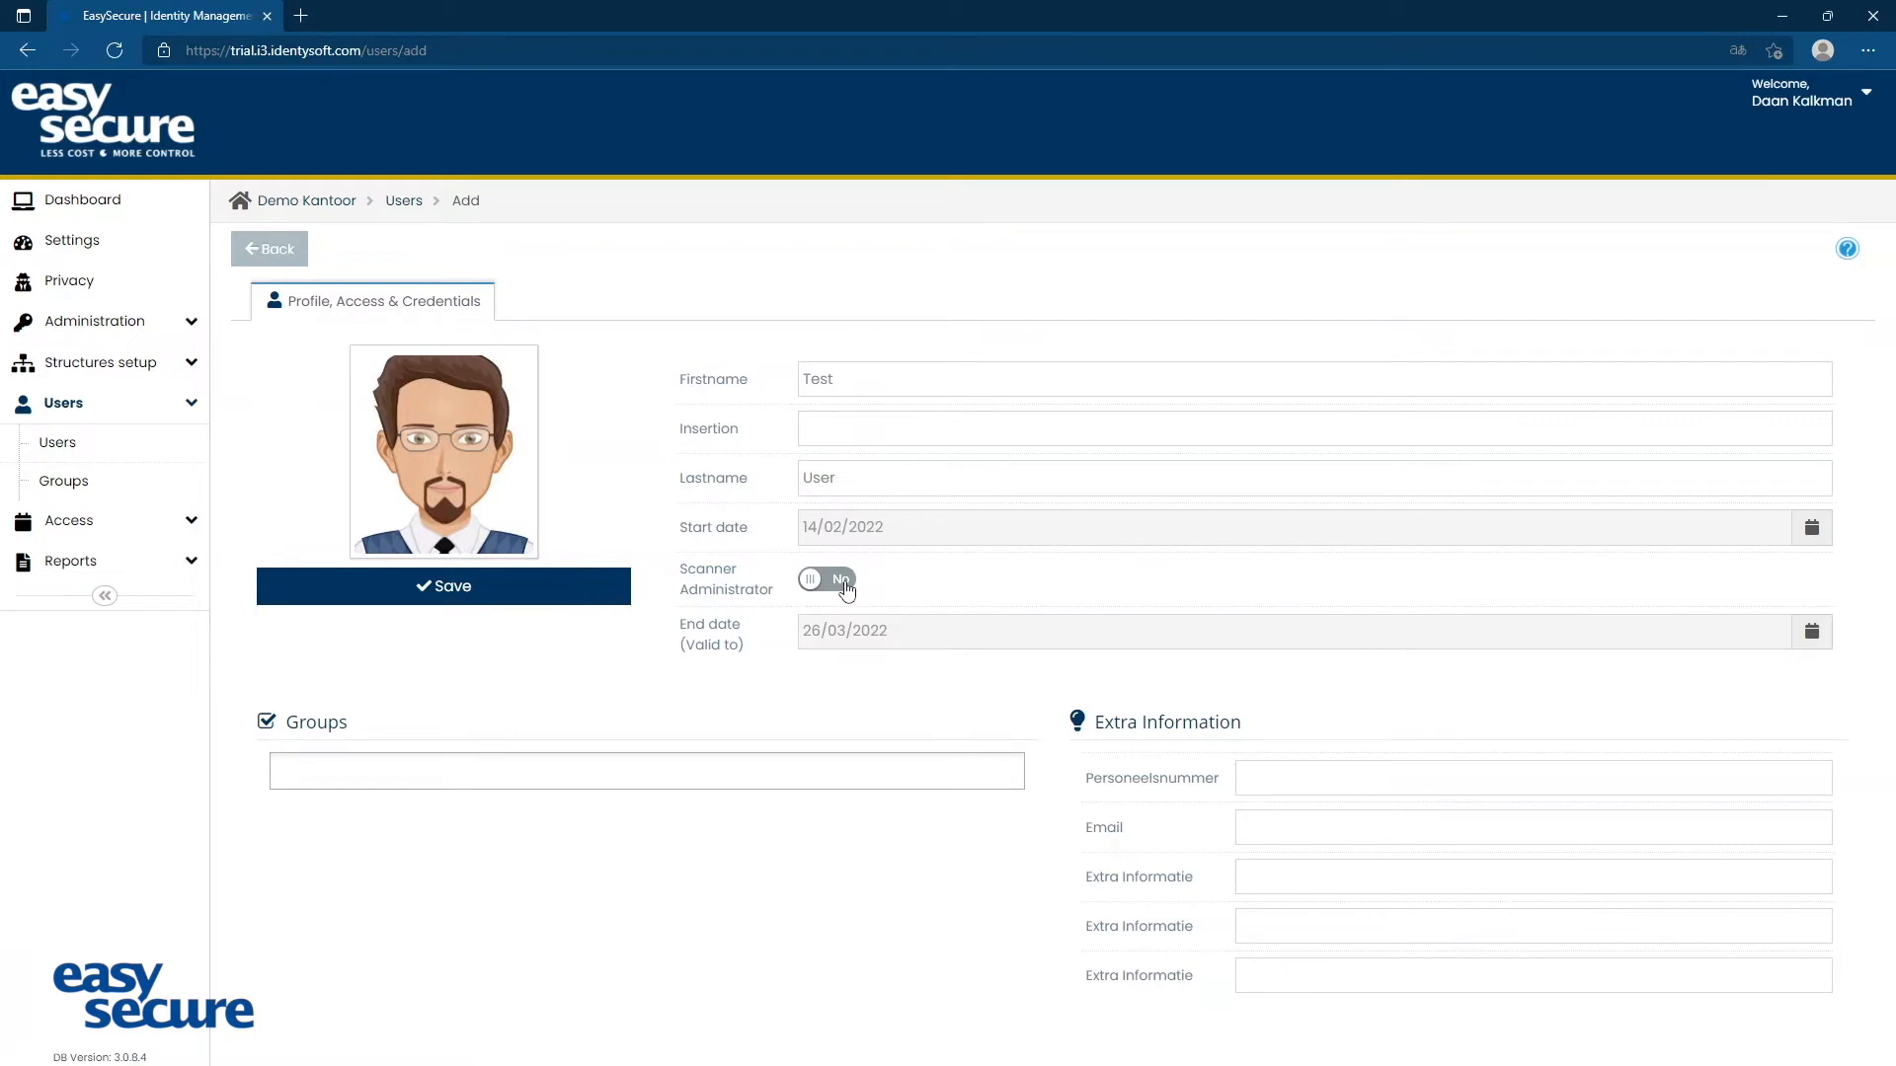
Try the Scanner Administrator switch, leave it set to No, and assign the new user to the Full Access group
{"action": "left_click", "coordinate": [846, 587]}
{"action": "left_click", "coordinate": [840, 591]}
{"action": "left_click", "coordinate": [379, 782]}
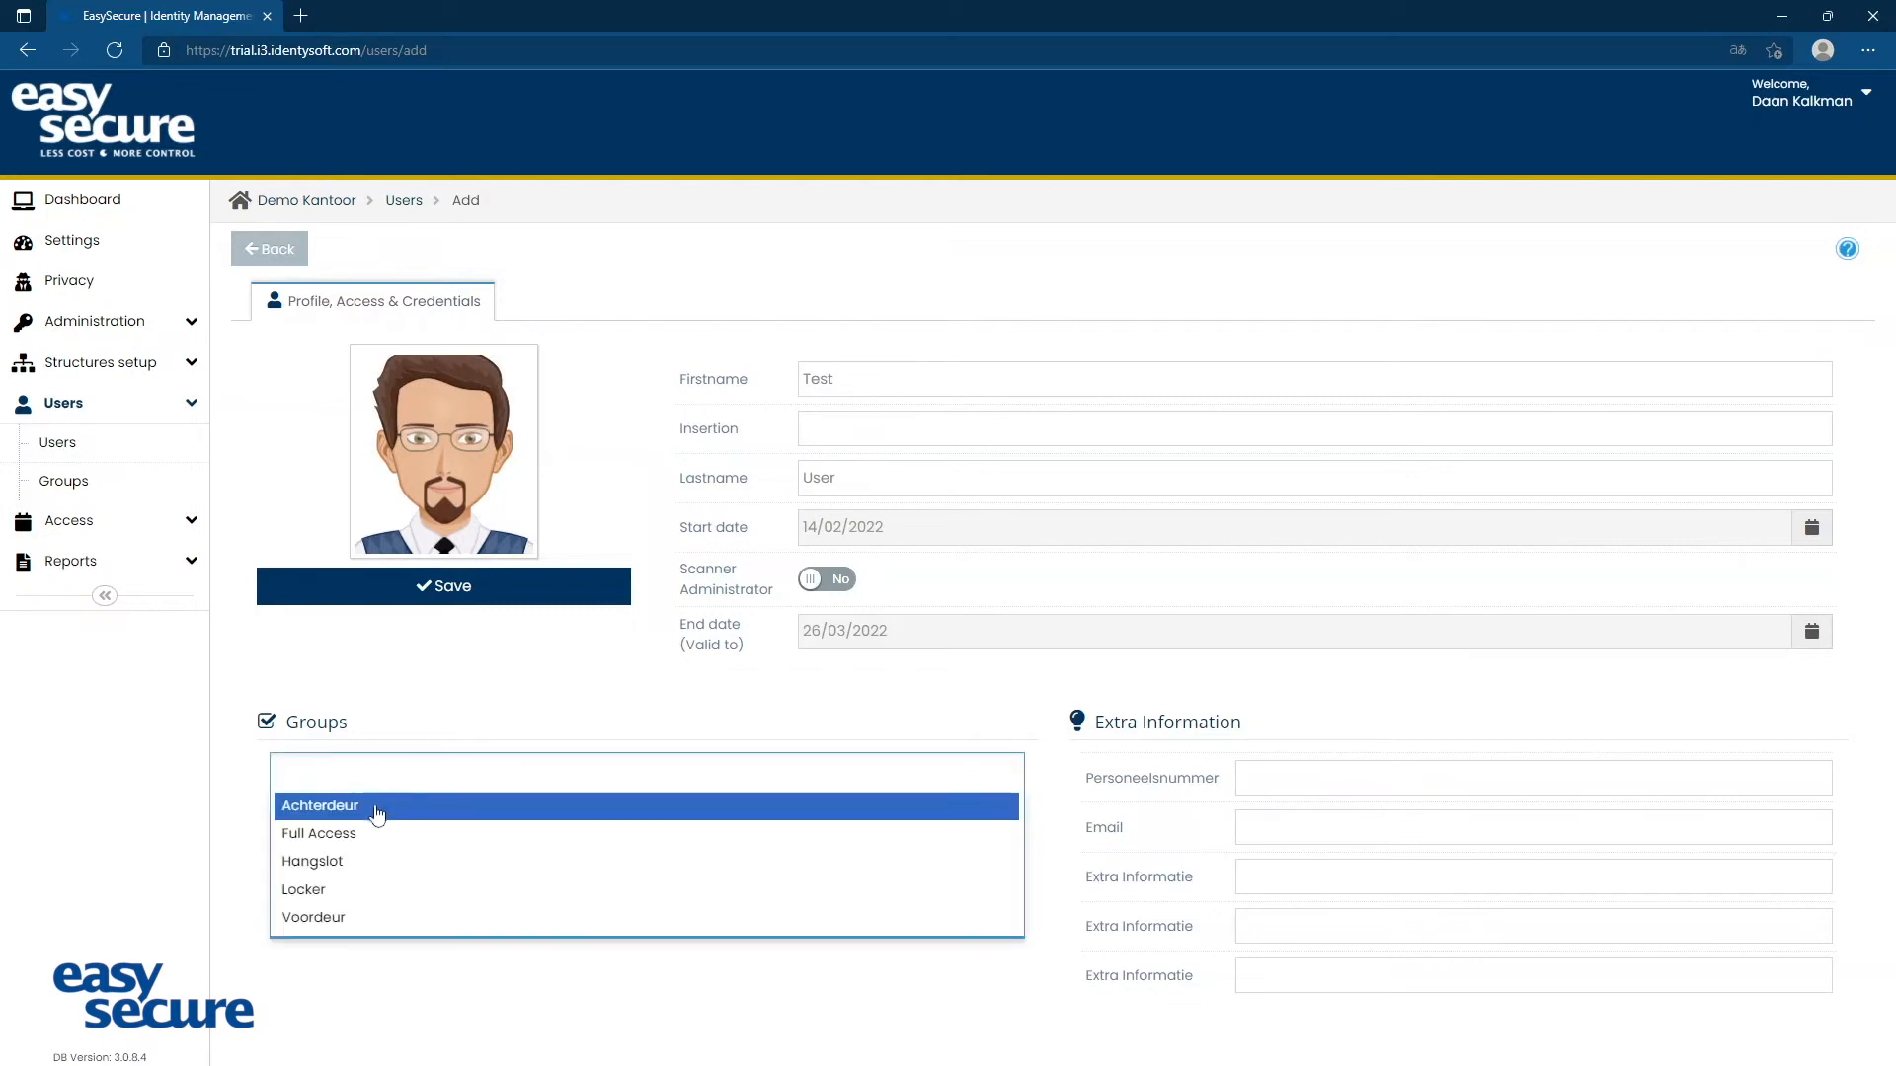
{"action": "left_click", "coordinate": [361, 839]}
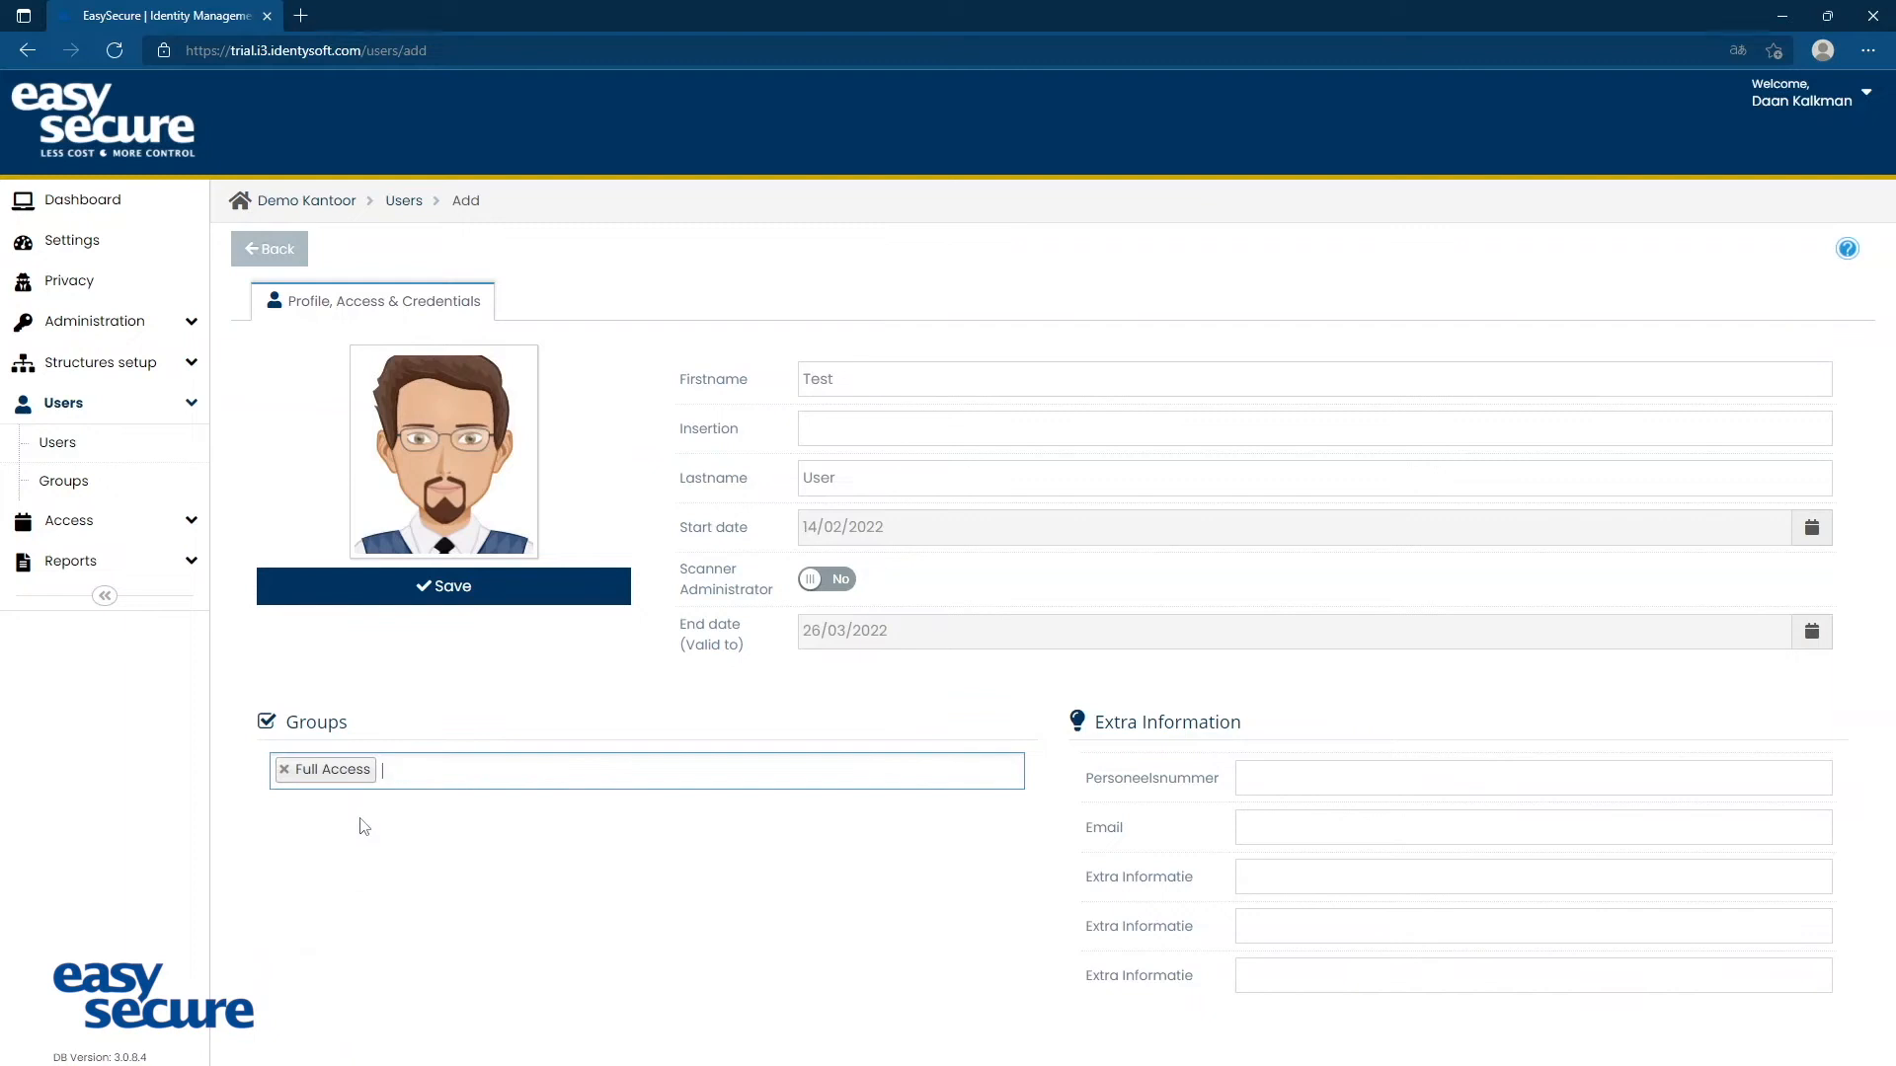
{"action": "left_click", "coordinate": [362, 831]}
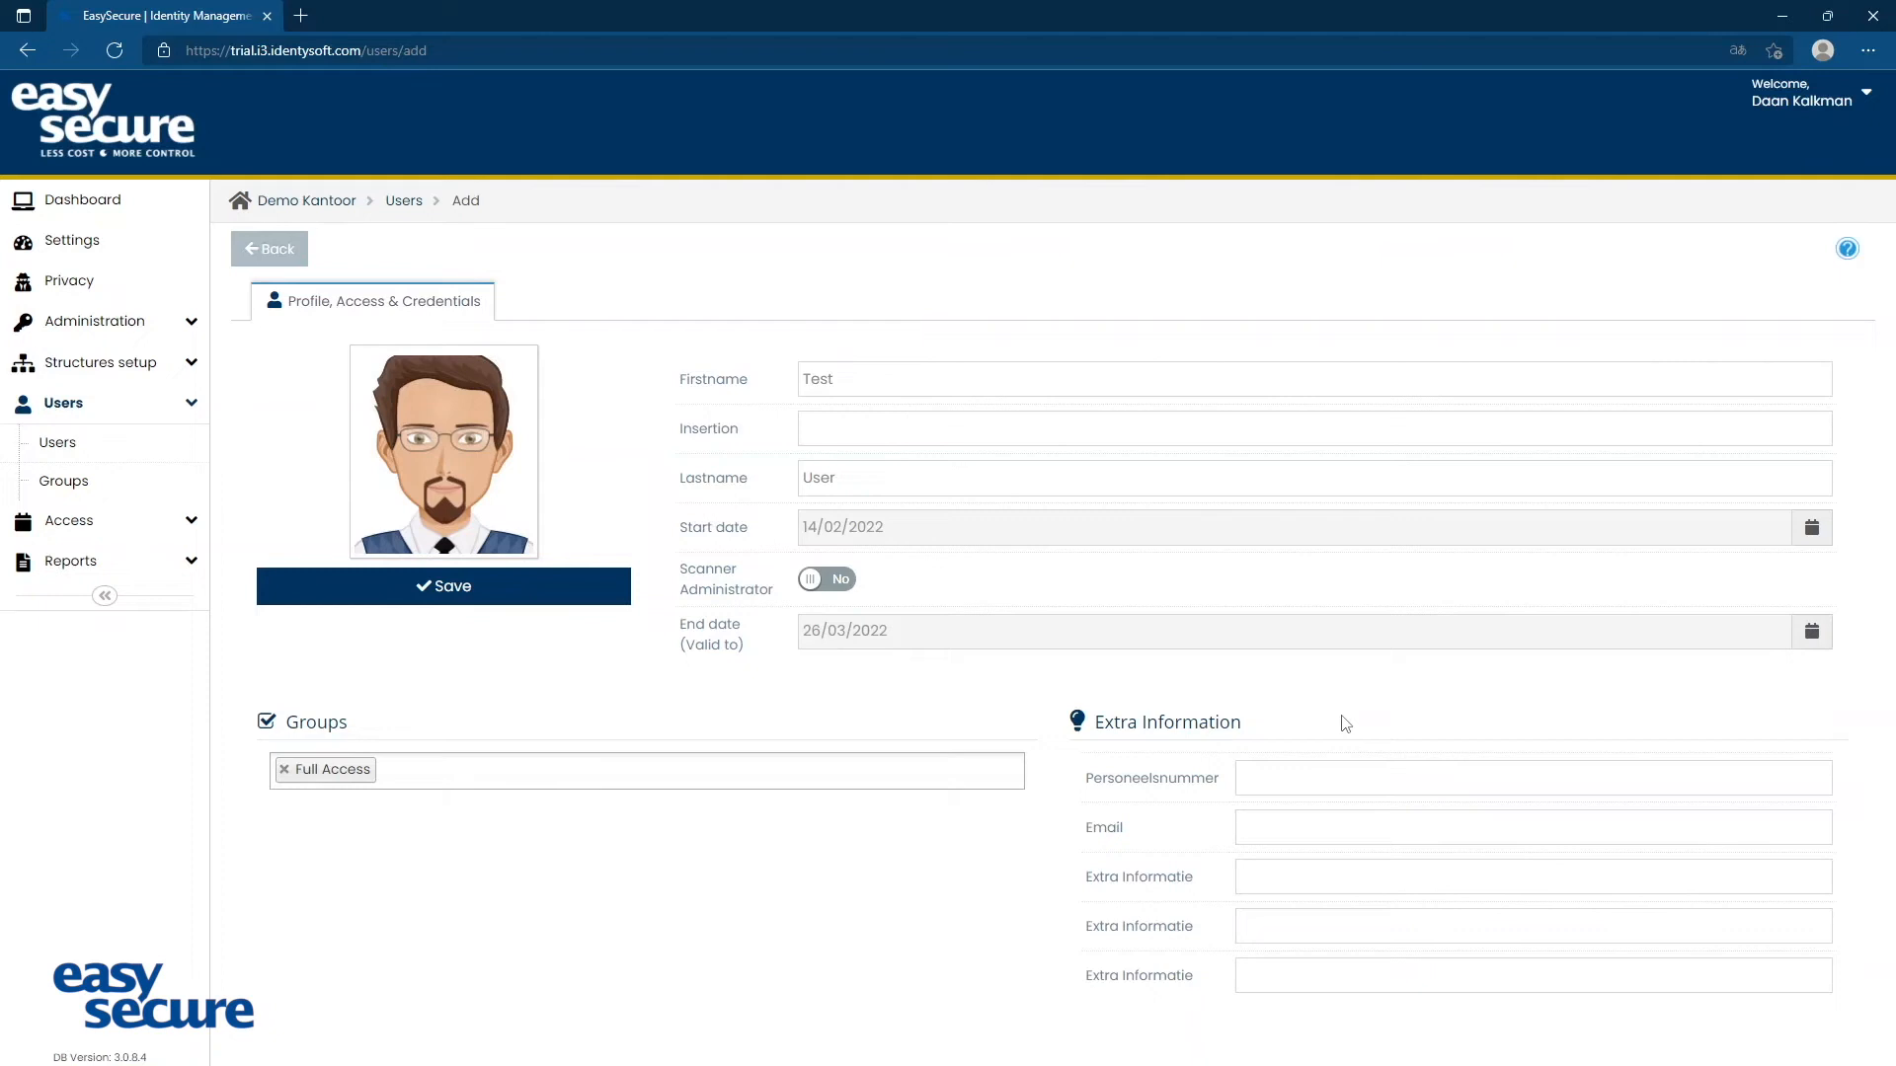
Fill in the user's e-mail address under Extra Information and save the new user
{"action": "left_click", "coordinate": [1328, 834]}
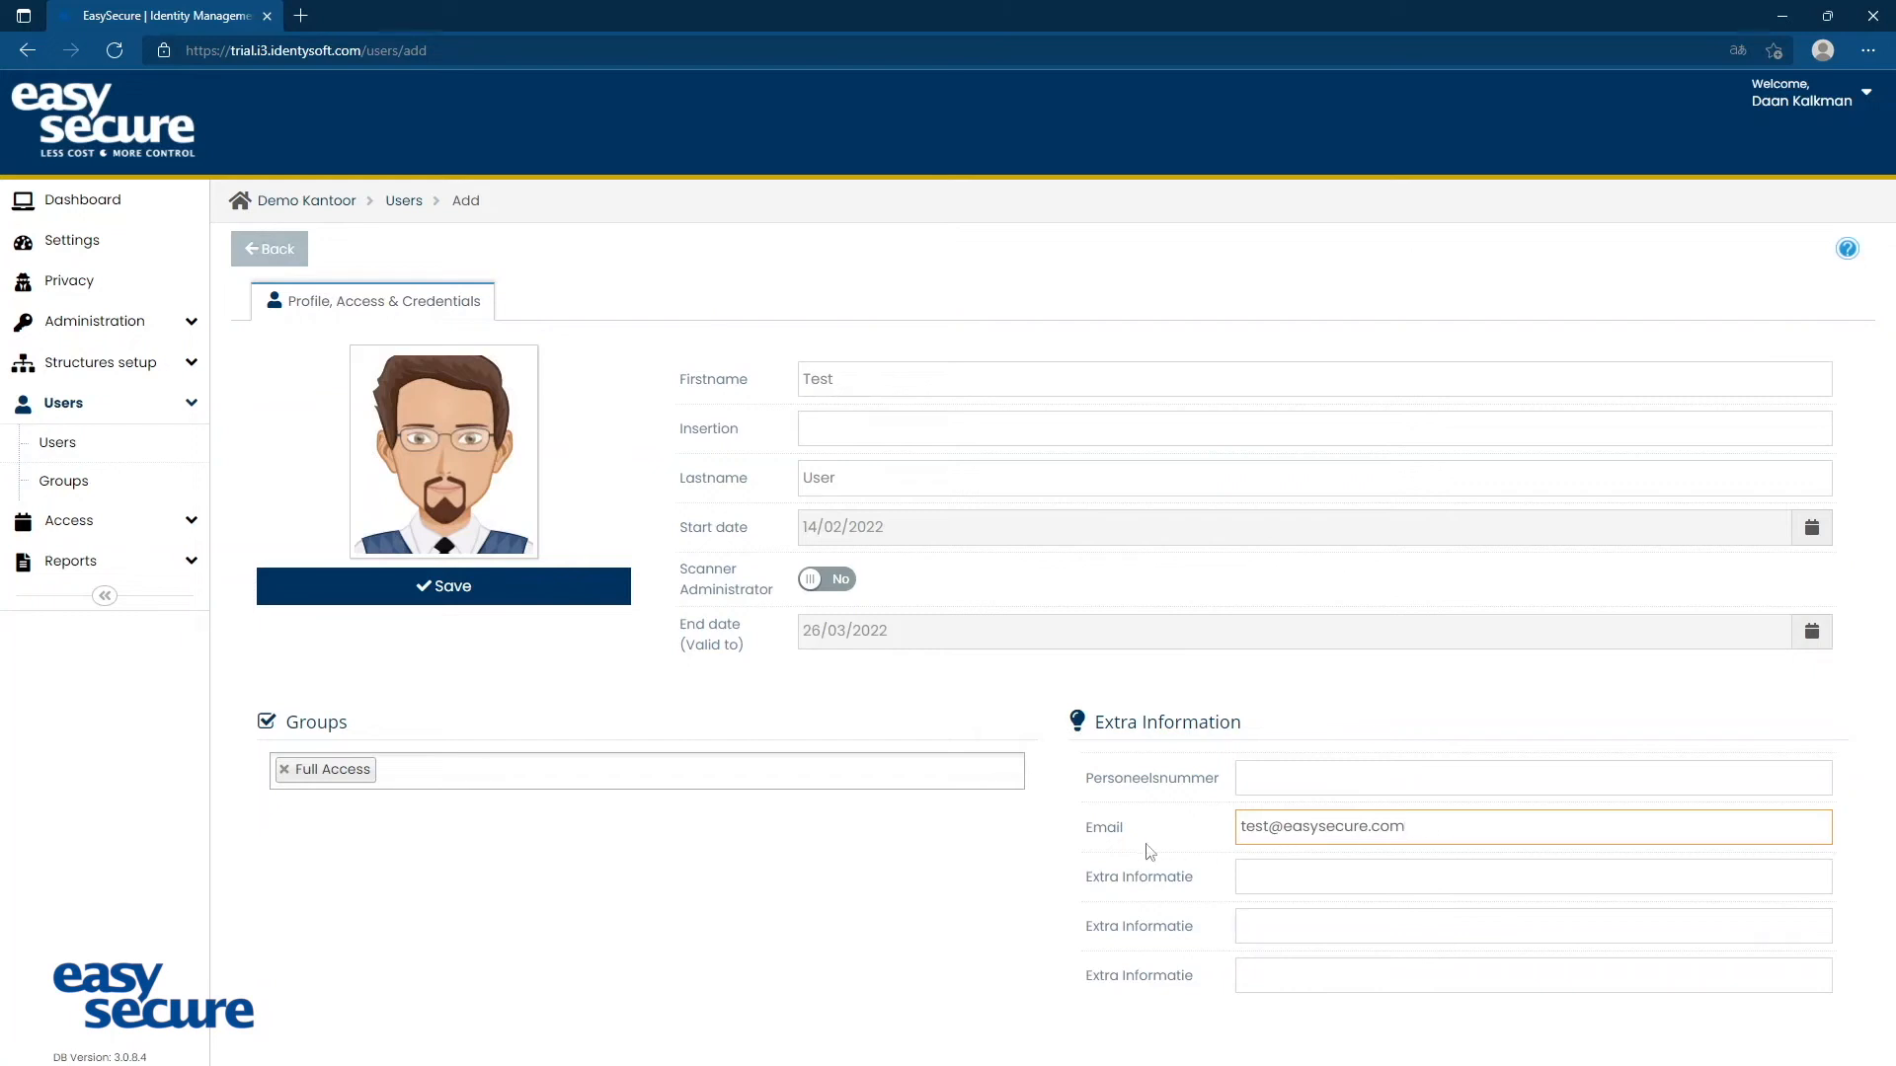
{"action": "left_click", "coordinate": [453, 596]}
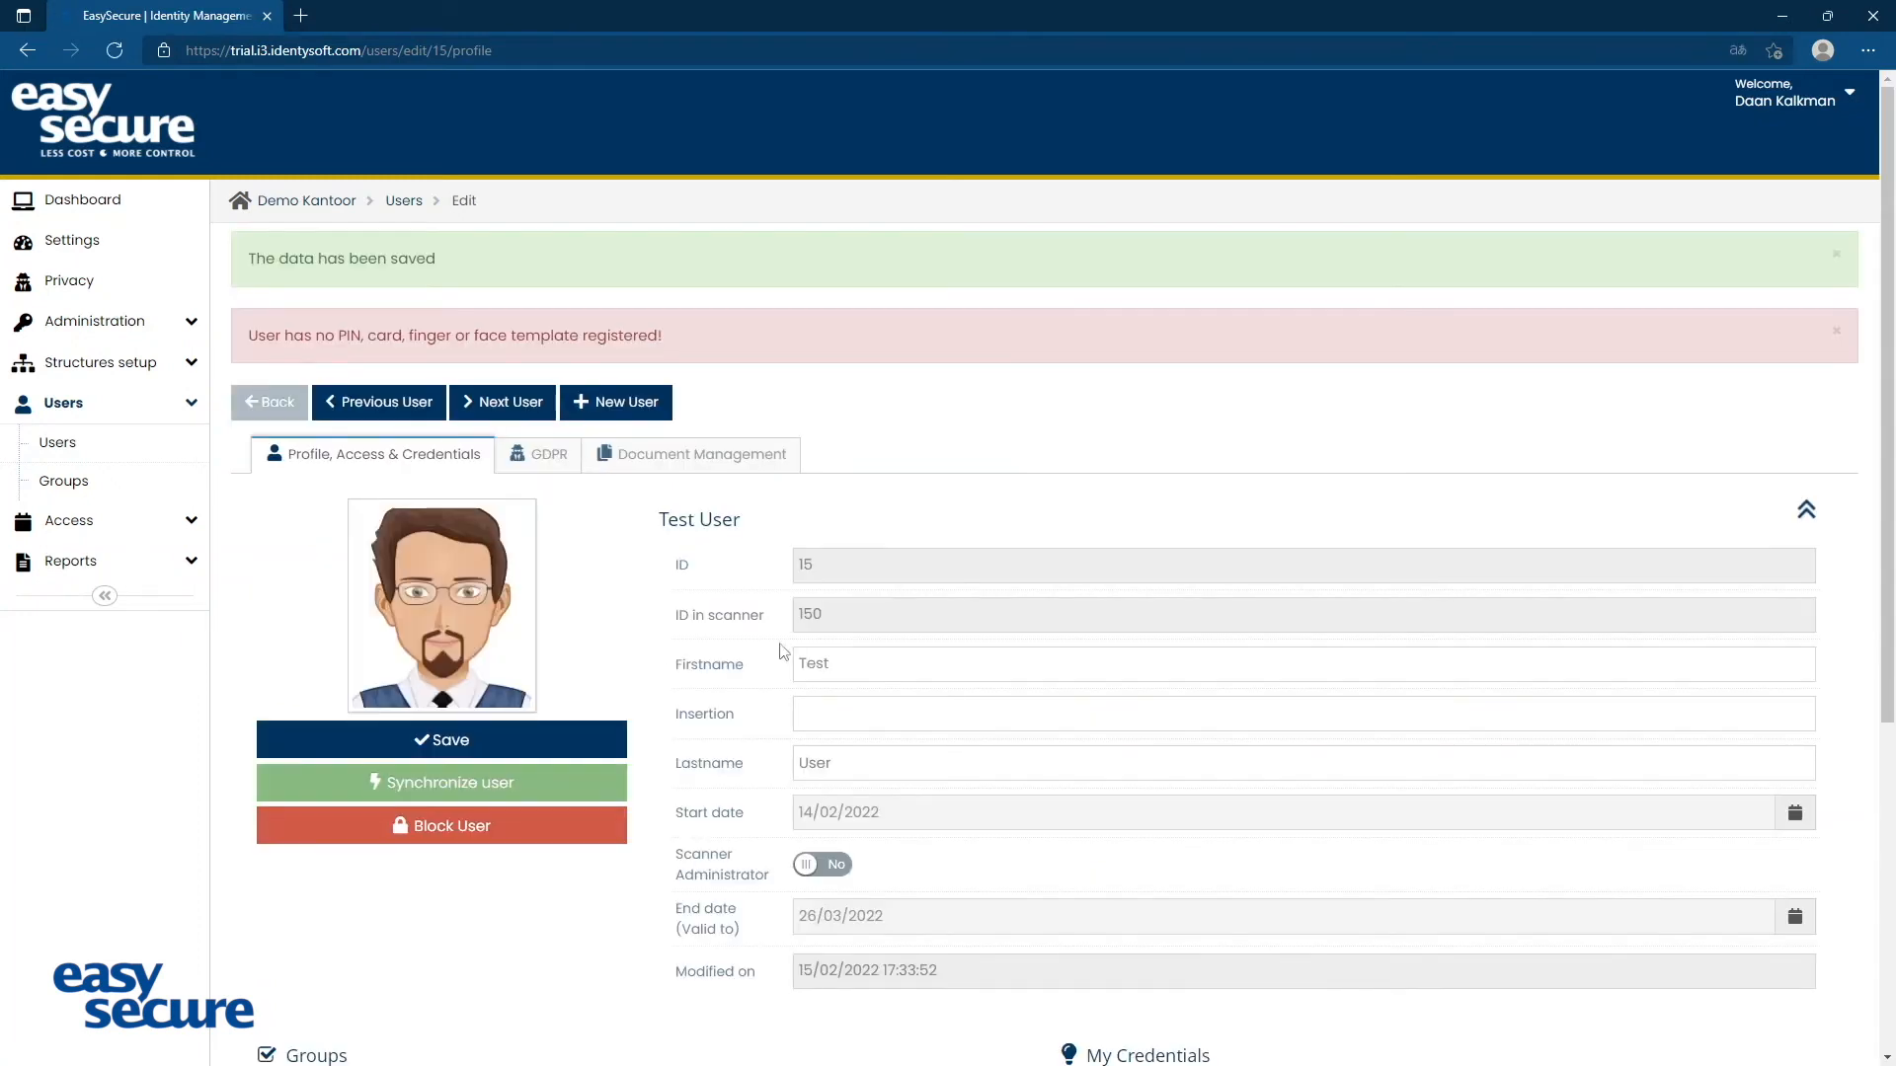
Add the license plate 01-01-01 to the new user's credentials and save the profile
{"action": "scroll", "coordinate": [816, 617], "scroll_direction": "down", "scroll_amount": 2}
{"action": "scroll", "coordinate": [816, 618], "scroll_direction": "down", "scroll_amount": 2}
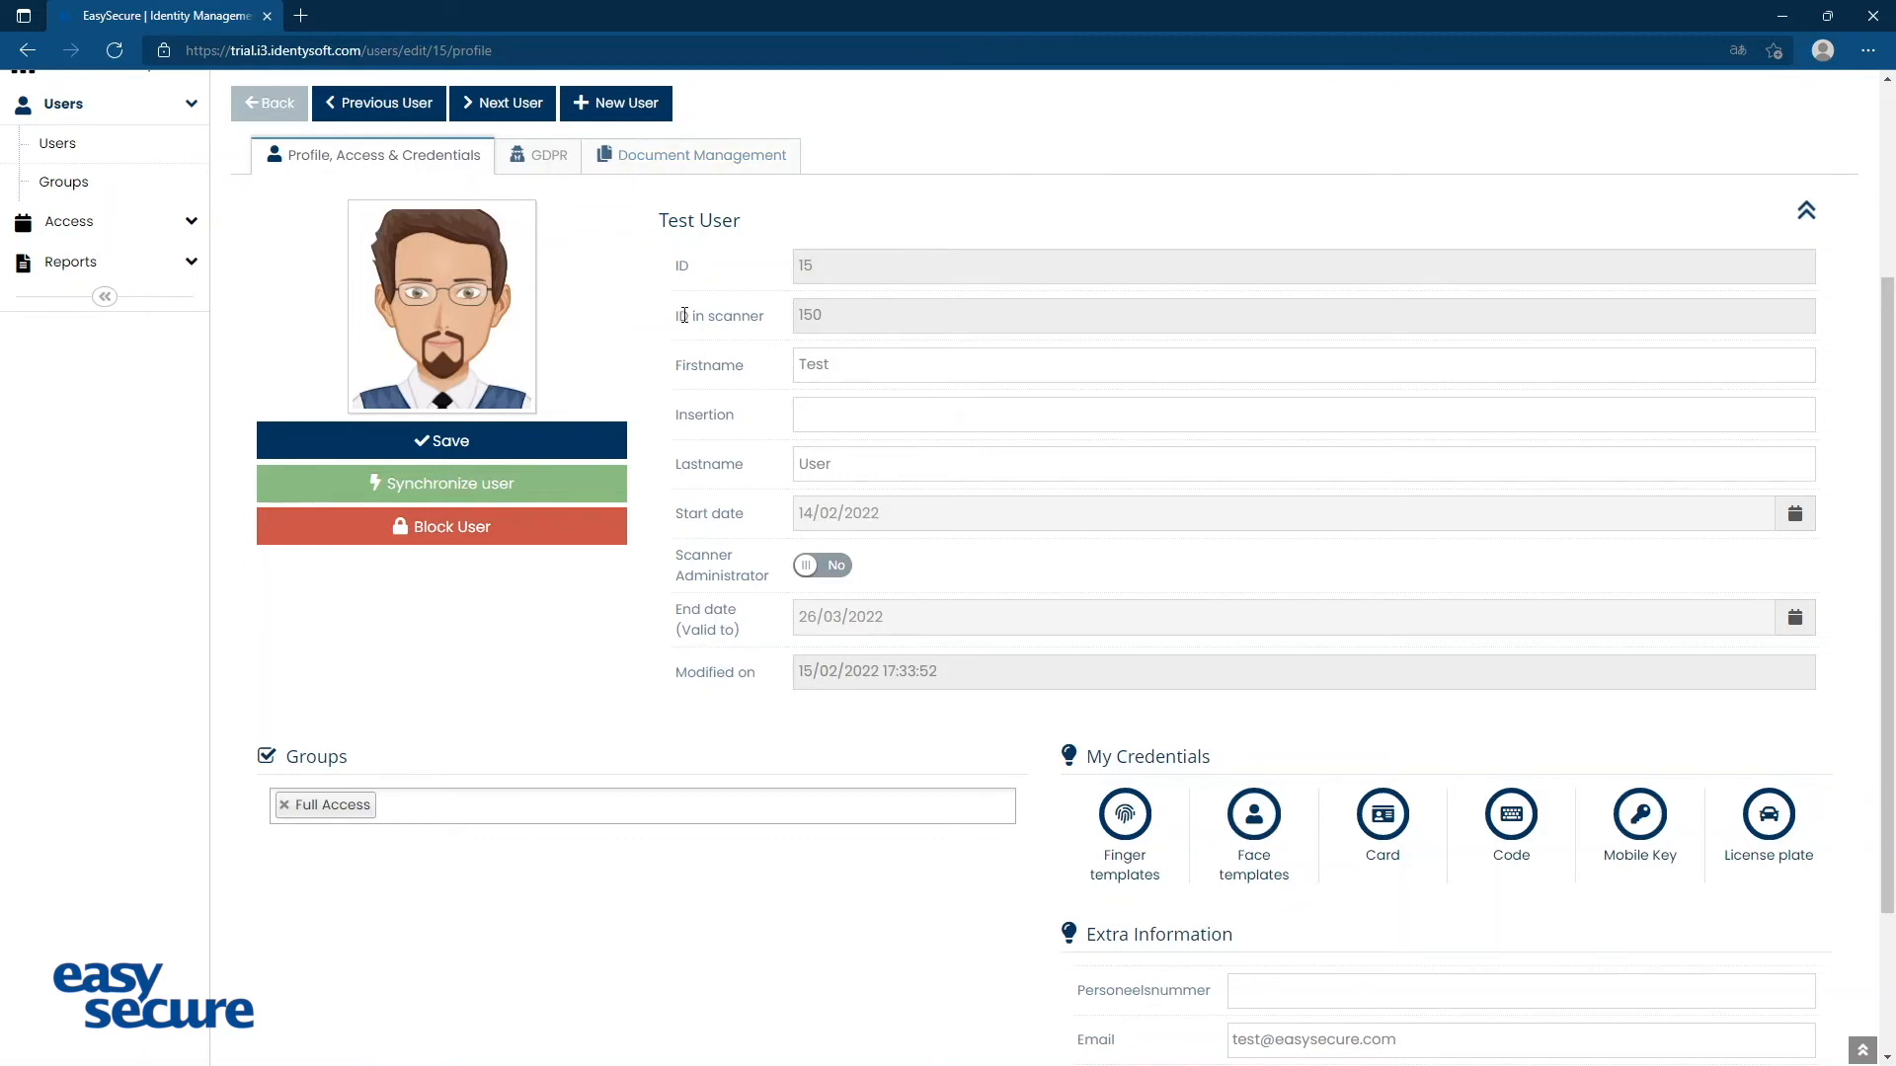
{"action": "mouse_move", "coordinate": [474, 403]}
{"action": "left_click", "coordinate": [1768, 820]}
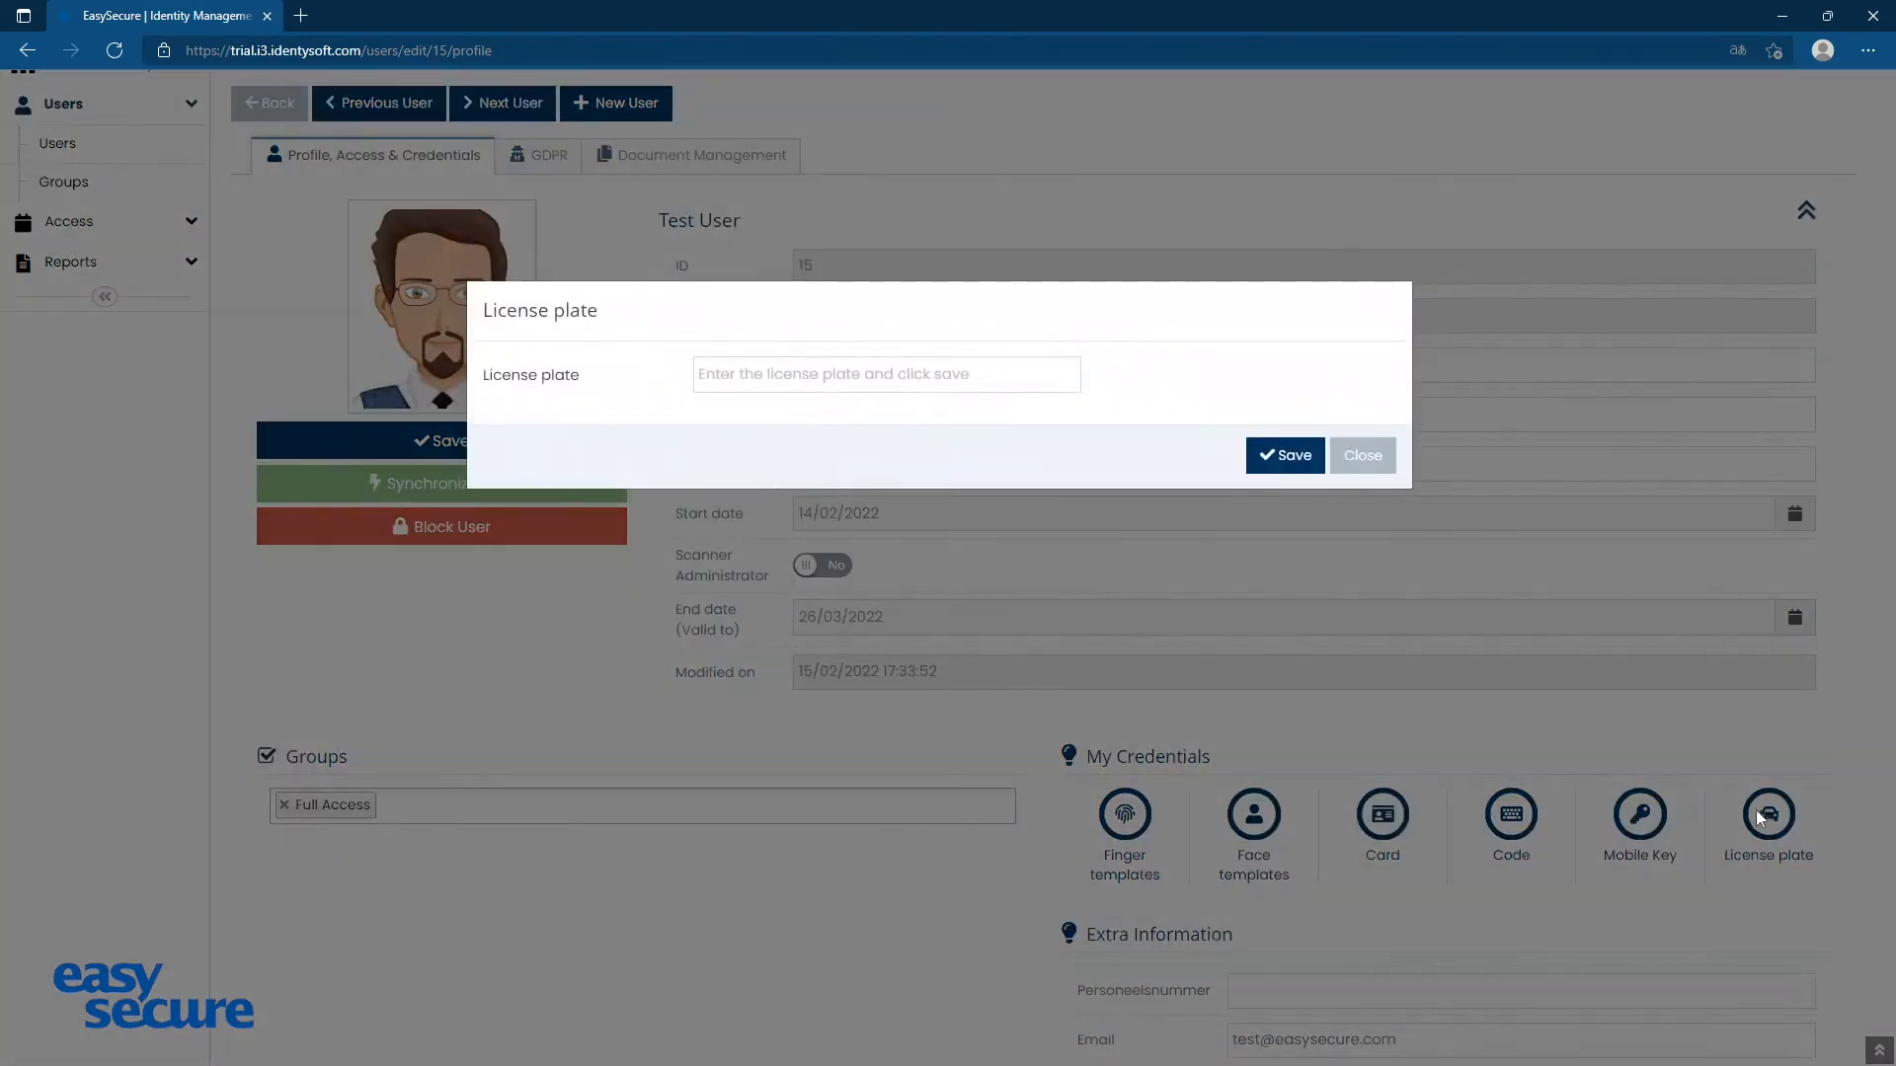
{"action": "left_click", "coordinate": [1030, 378]}
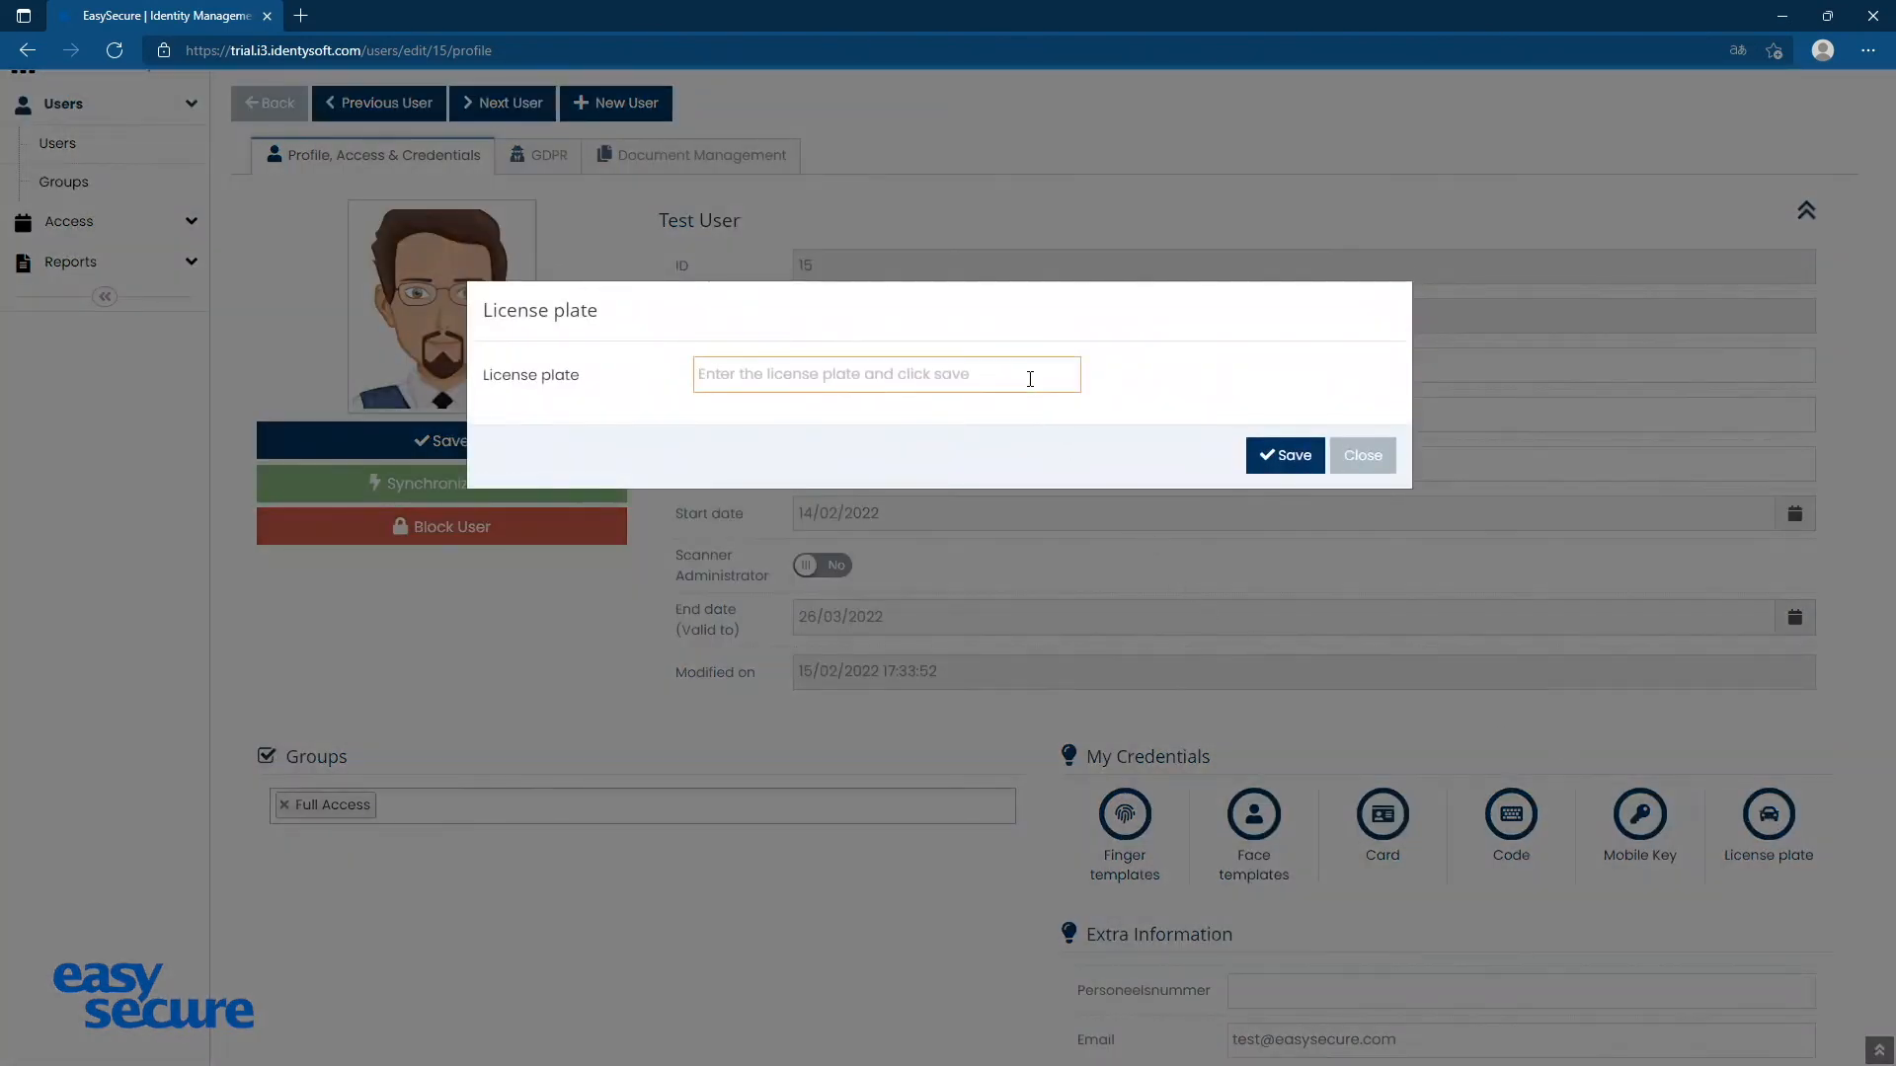
{"action": "type", "text": "01-01-01"}
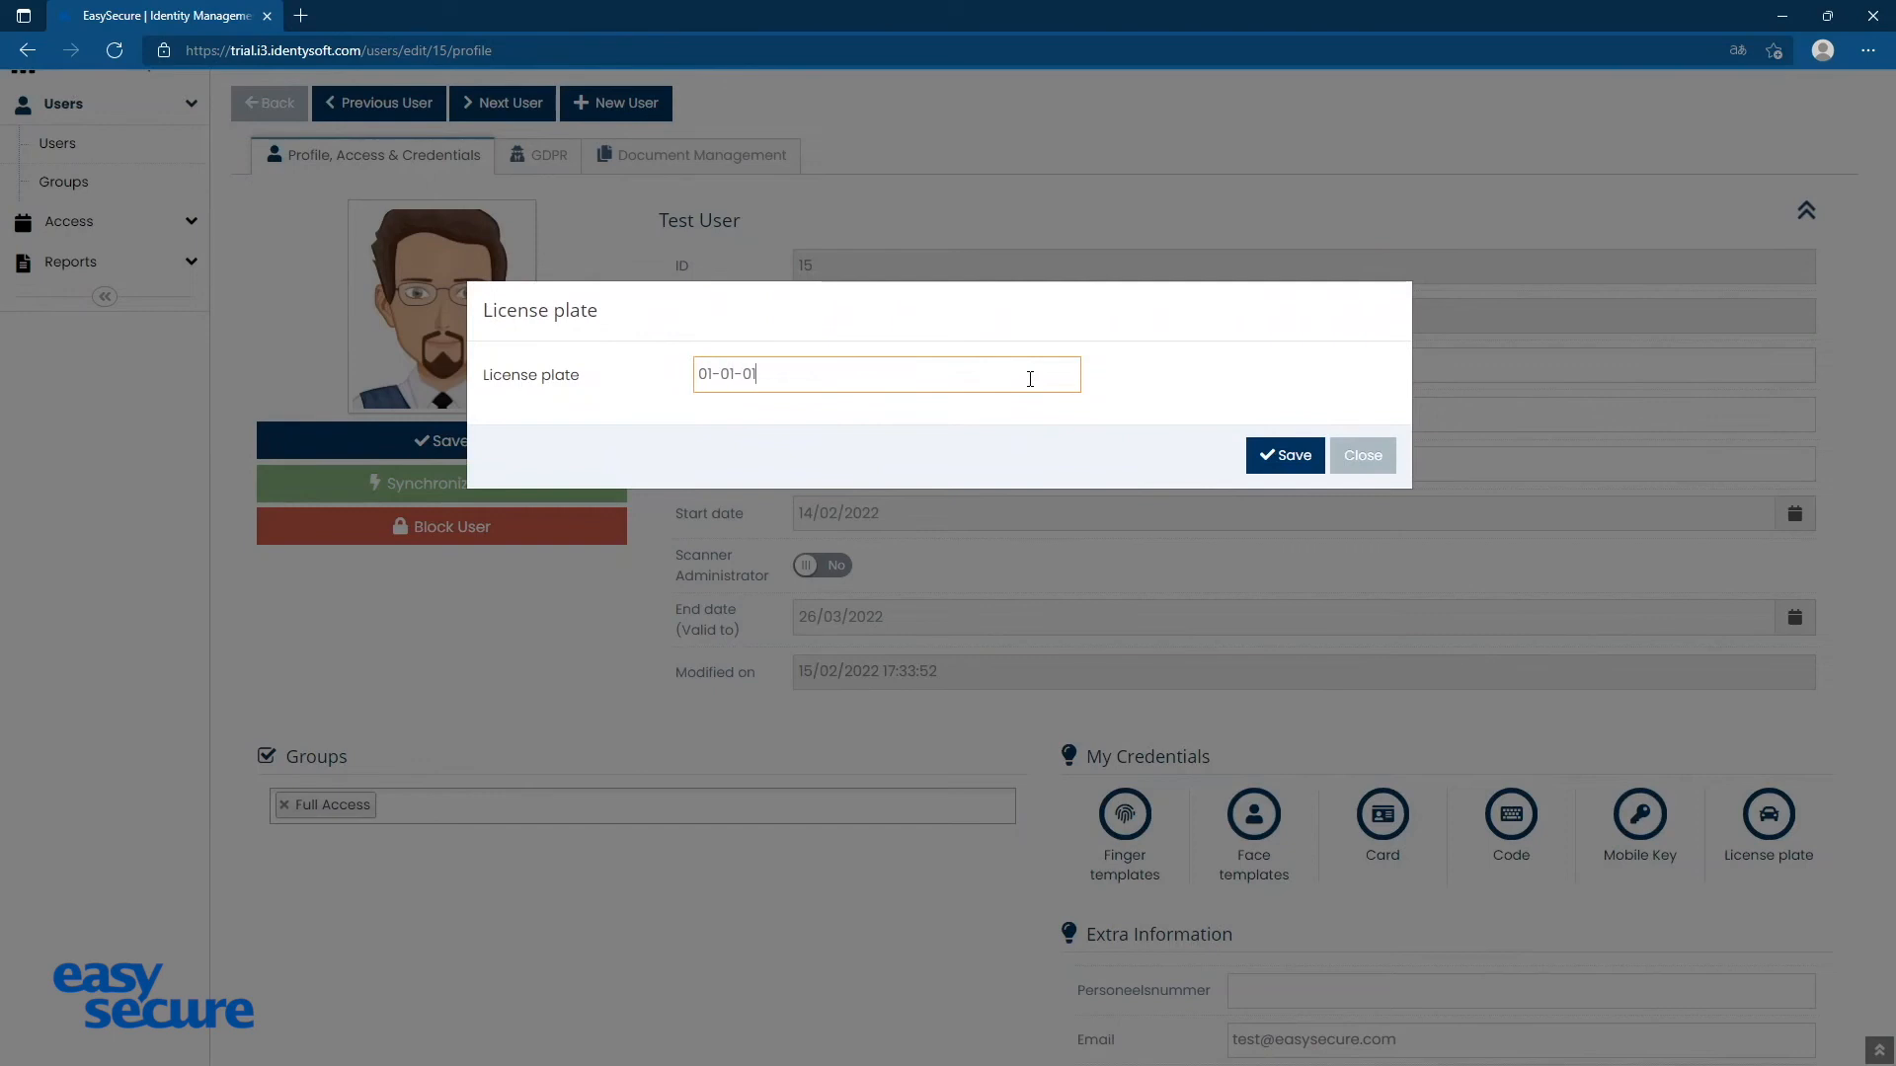
{"action": "left_click", "coordinate": [1264, 455]}
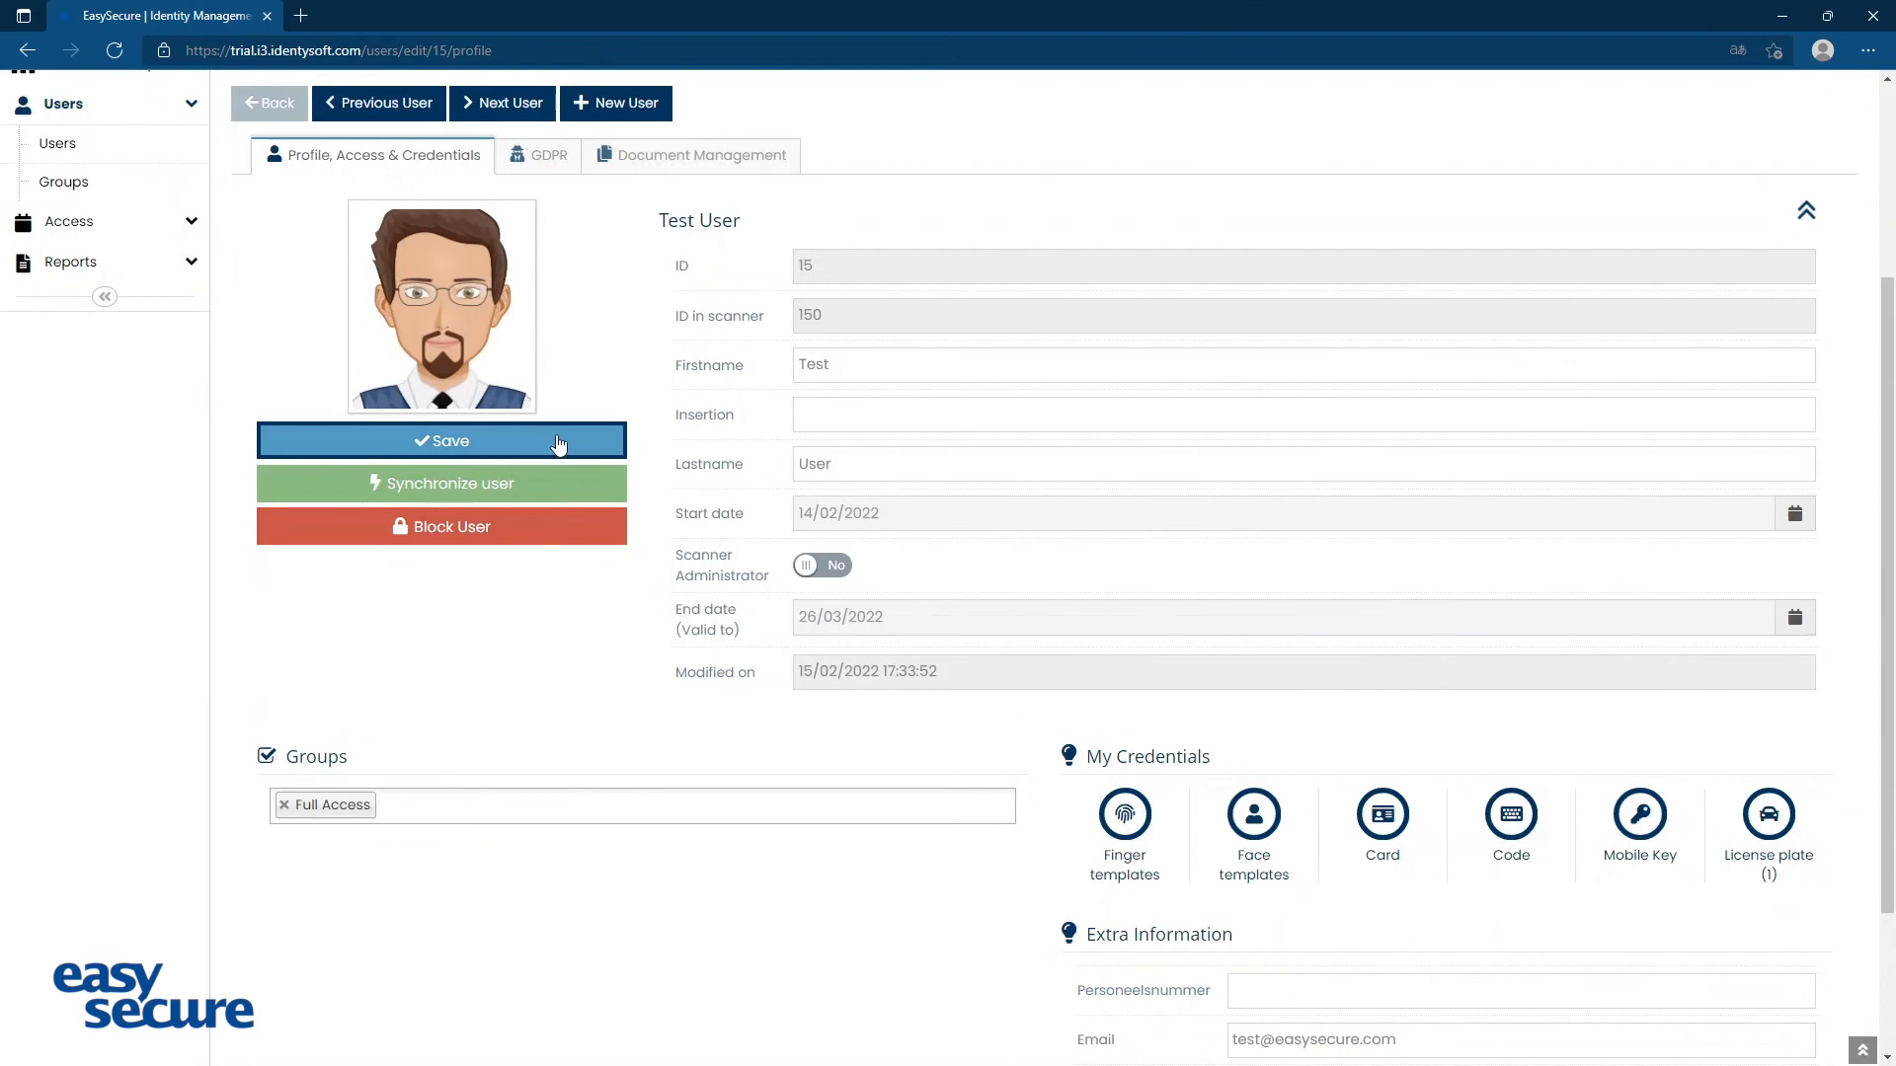
{"action": "left_click", "coordinate": [513, 442]}
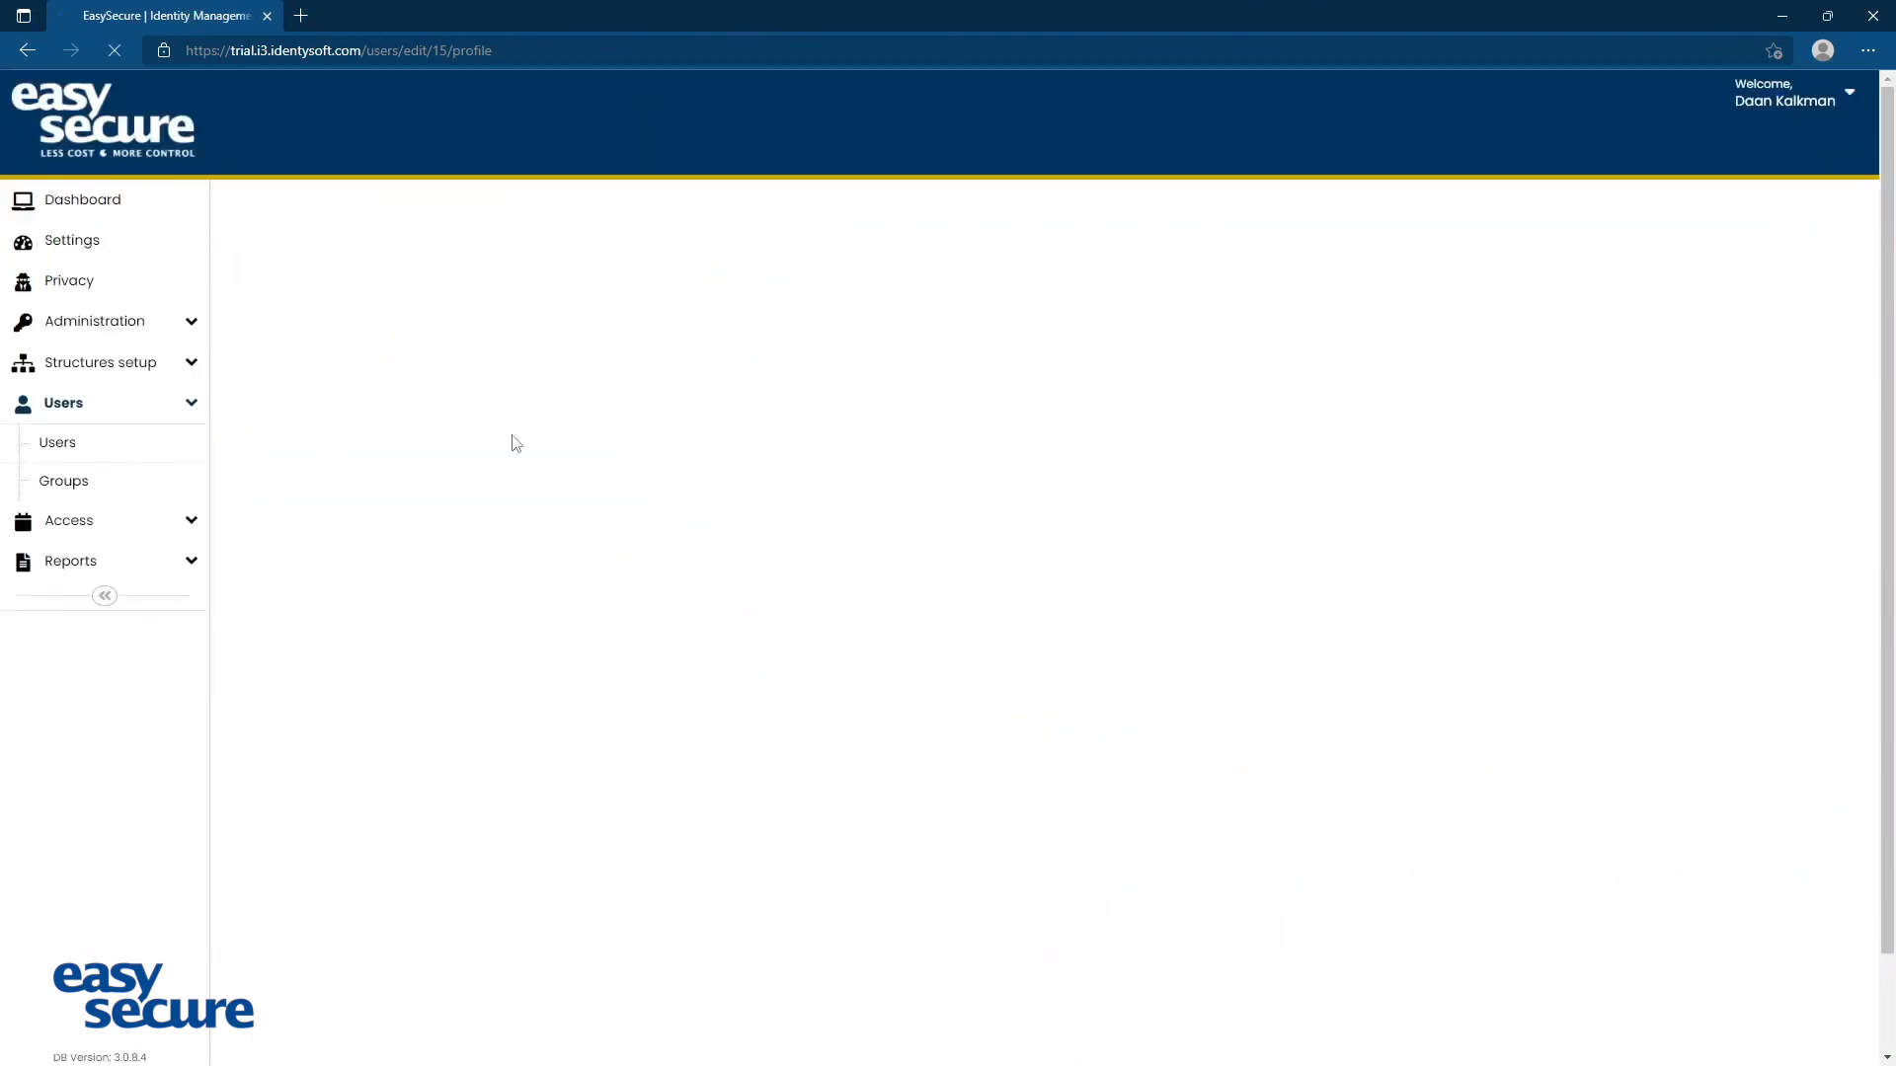
View the next two user profiles in sequence and return to the users overview
{"action": "scroll", "coordinate": [760, 514], "scroll_direction": "down", "scroll_amount": 2}
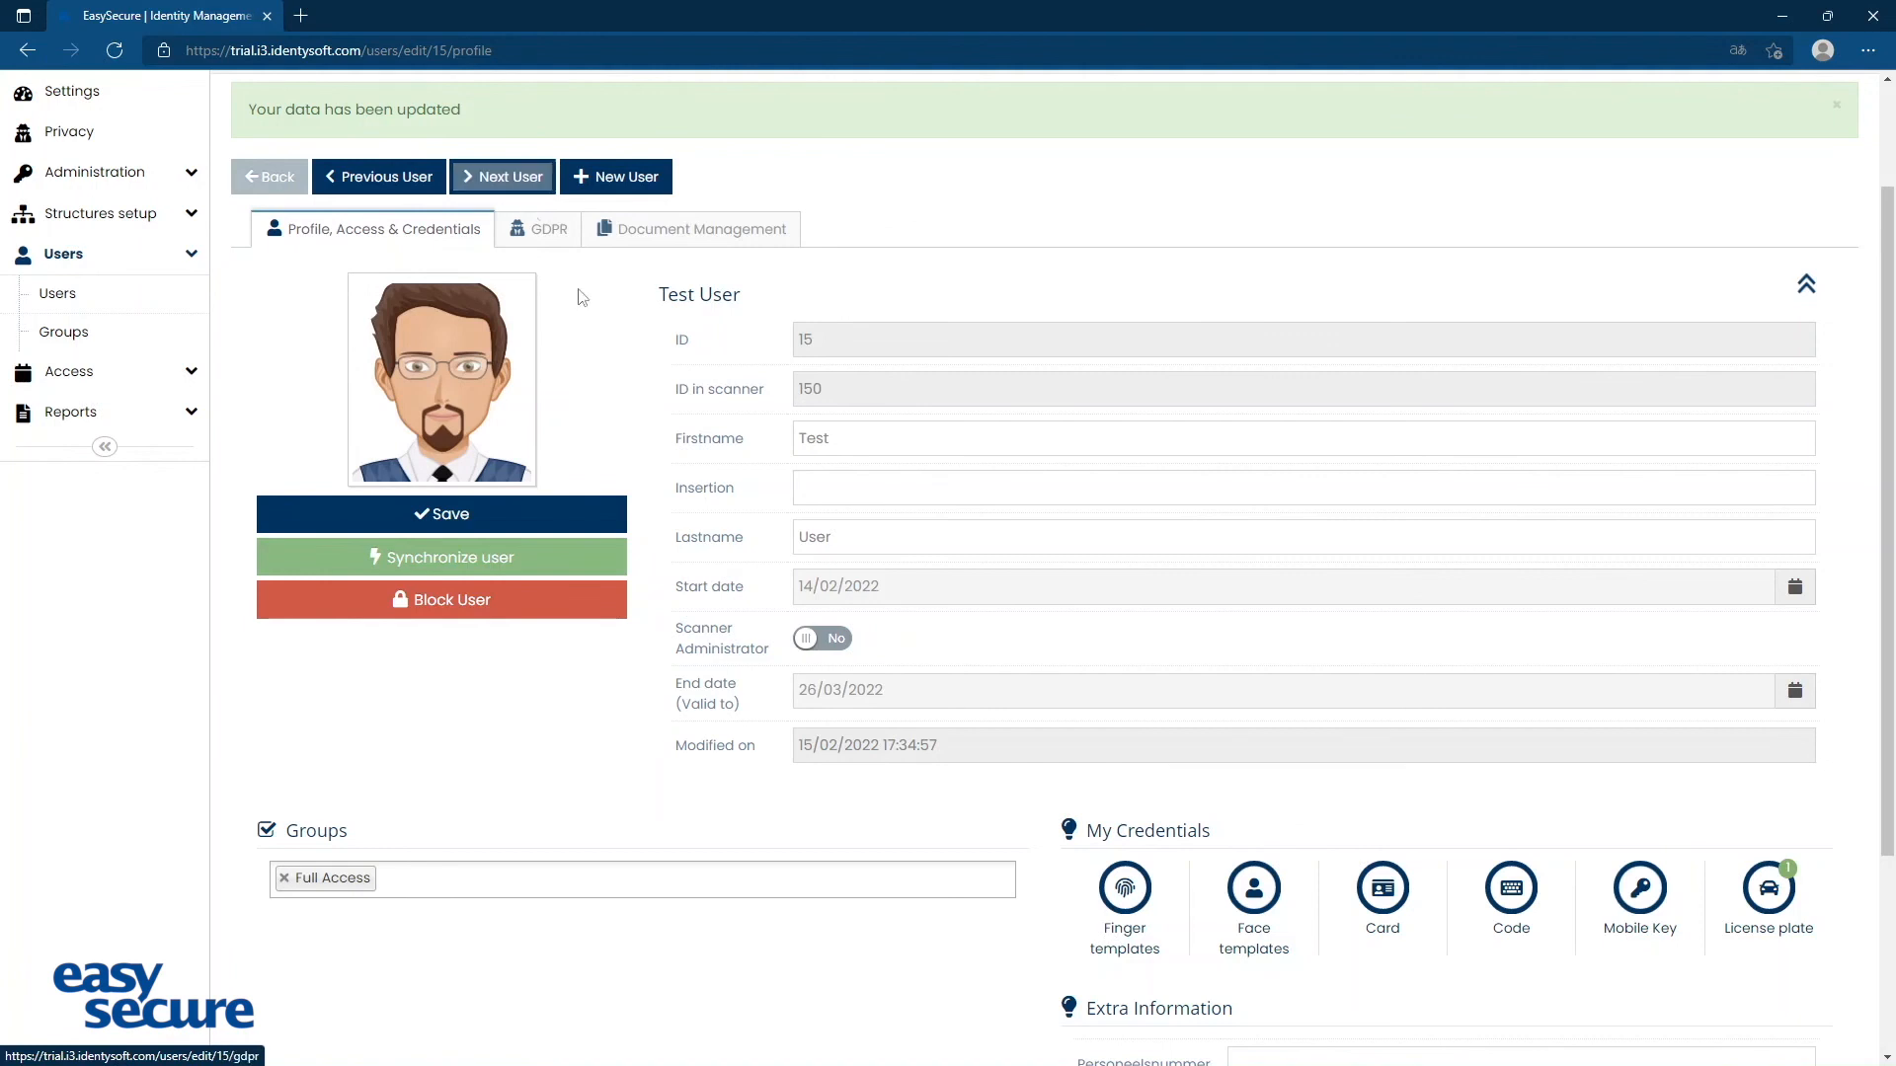
{"action": "left_click", "coordinate": [501, 181]}
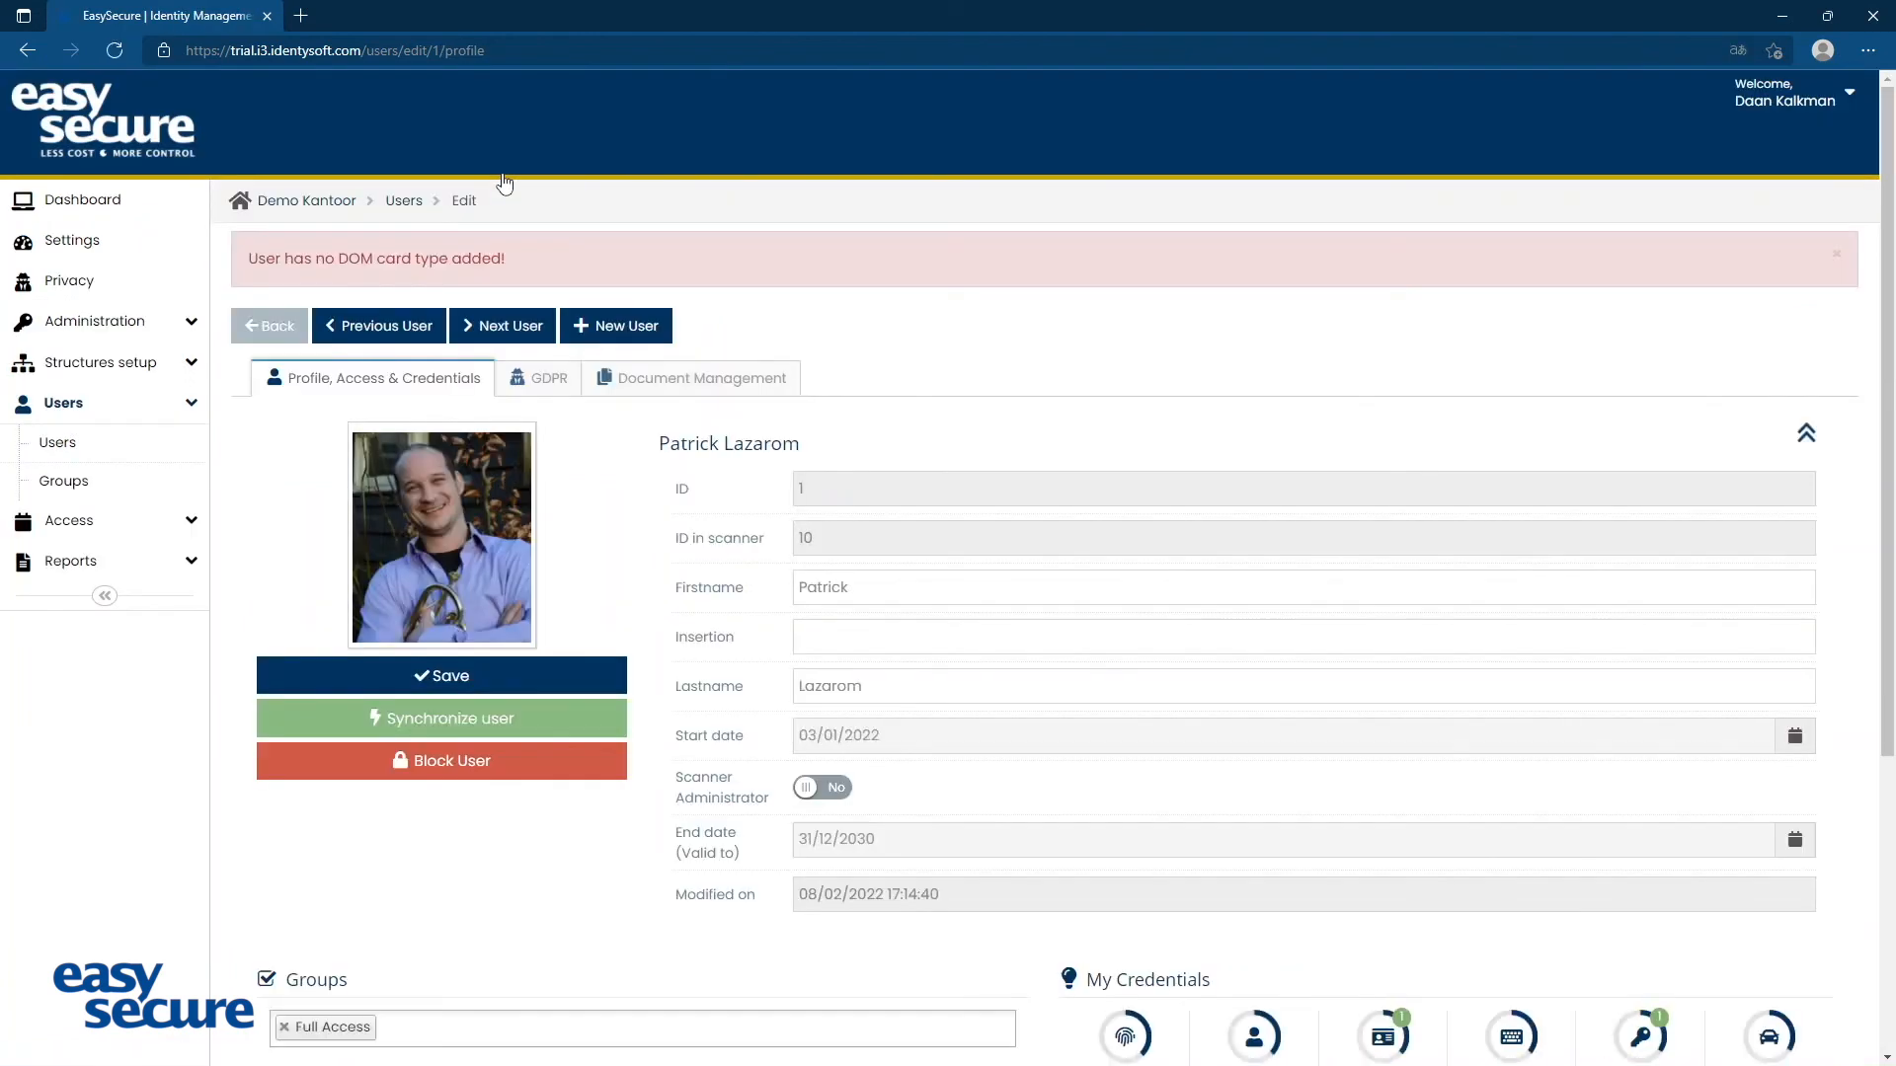
{"action": "left_click", "coordinate": [507, 322]}
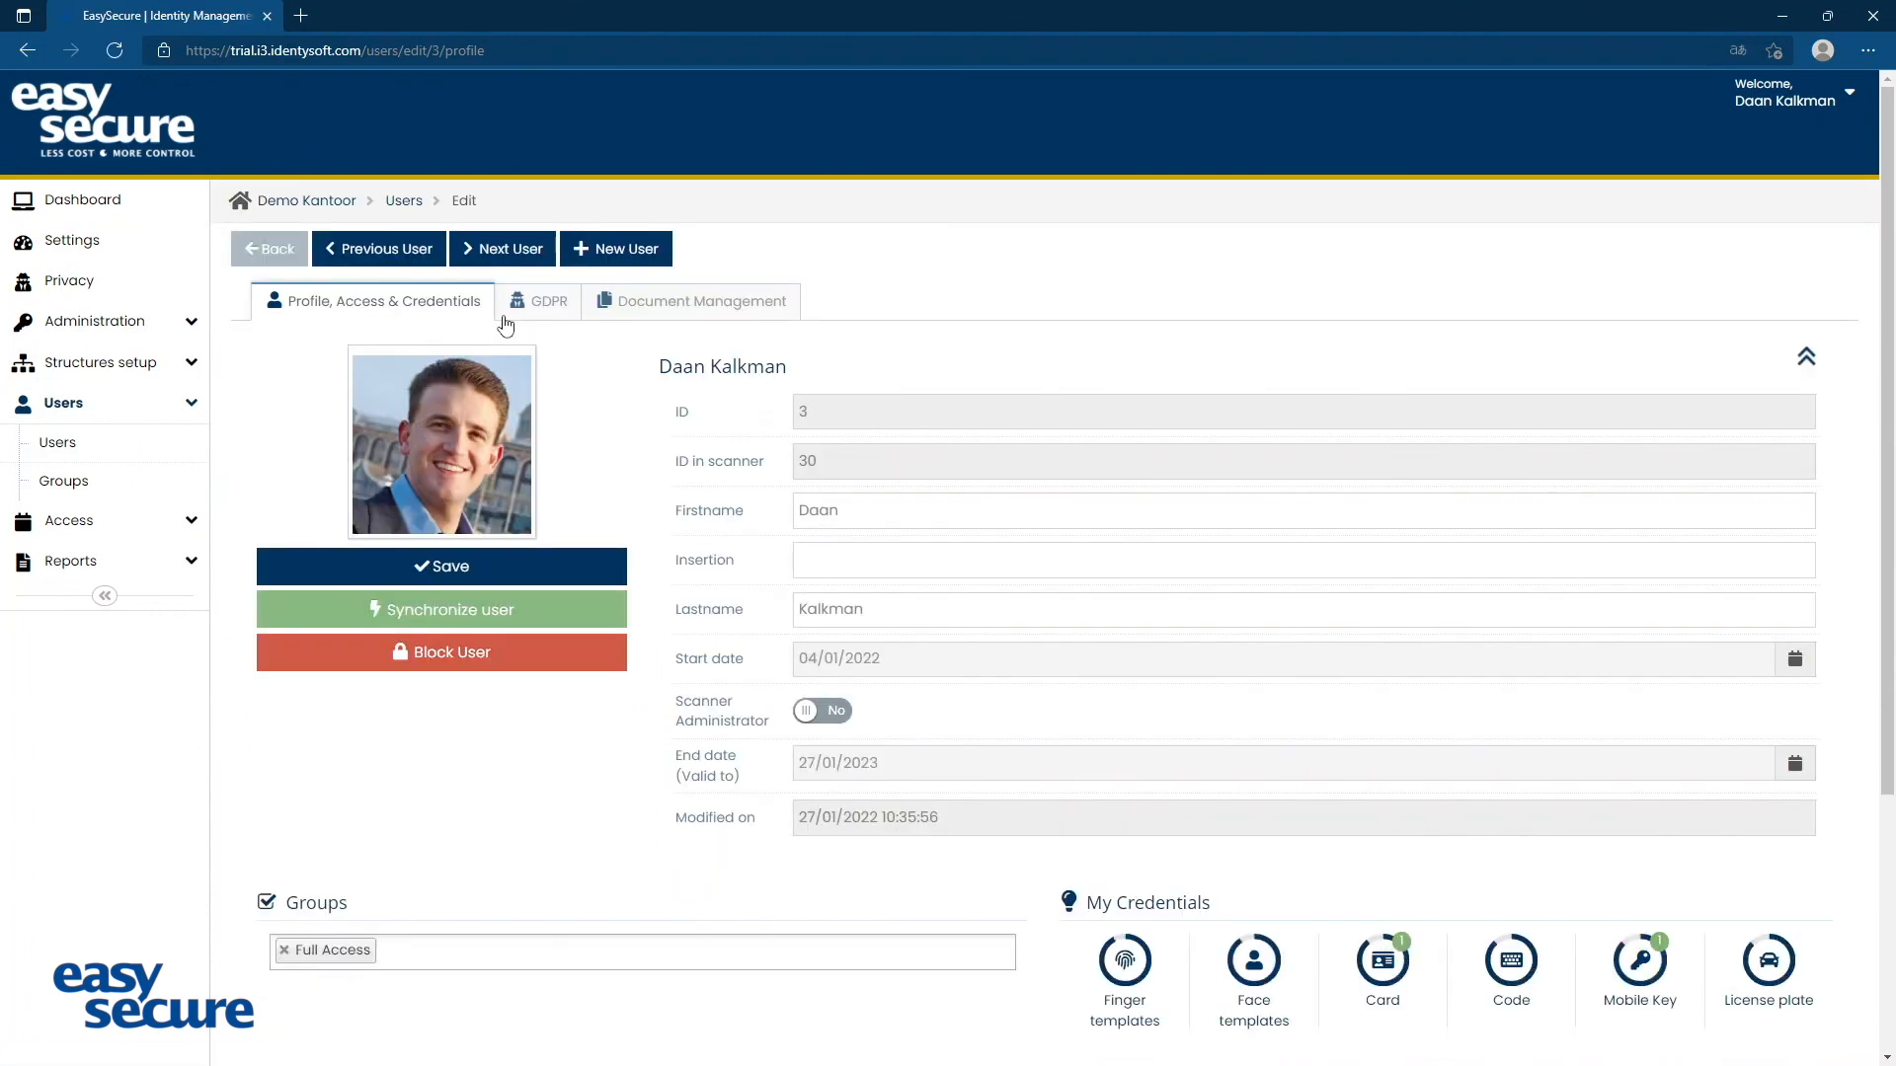
{"action": "left_click", "coordinate": [87, 452]}
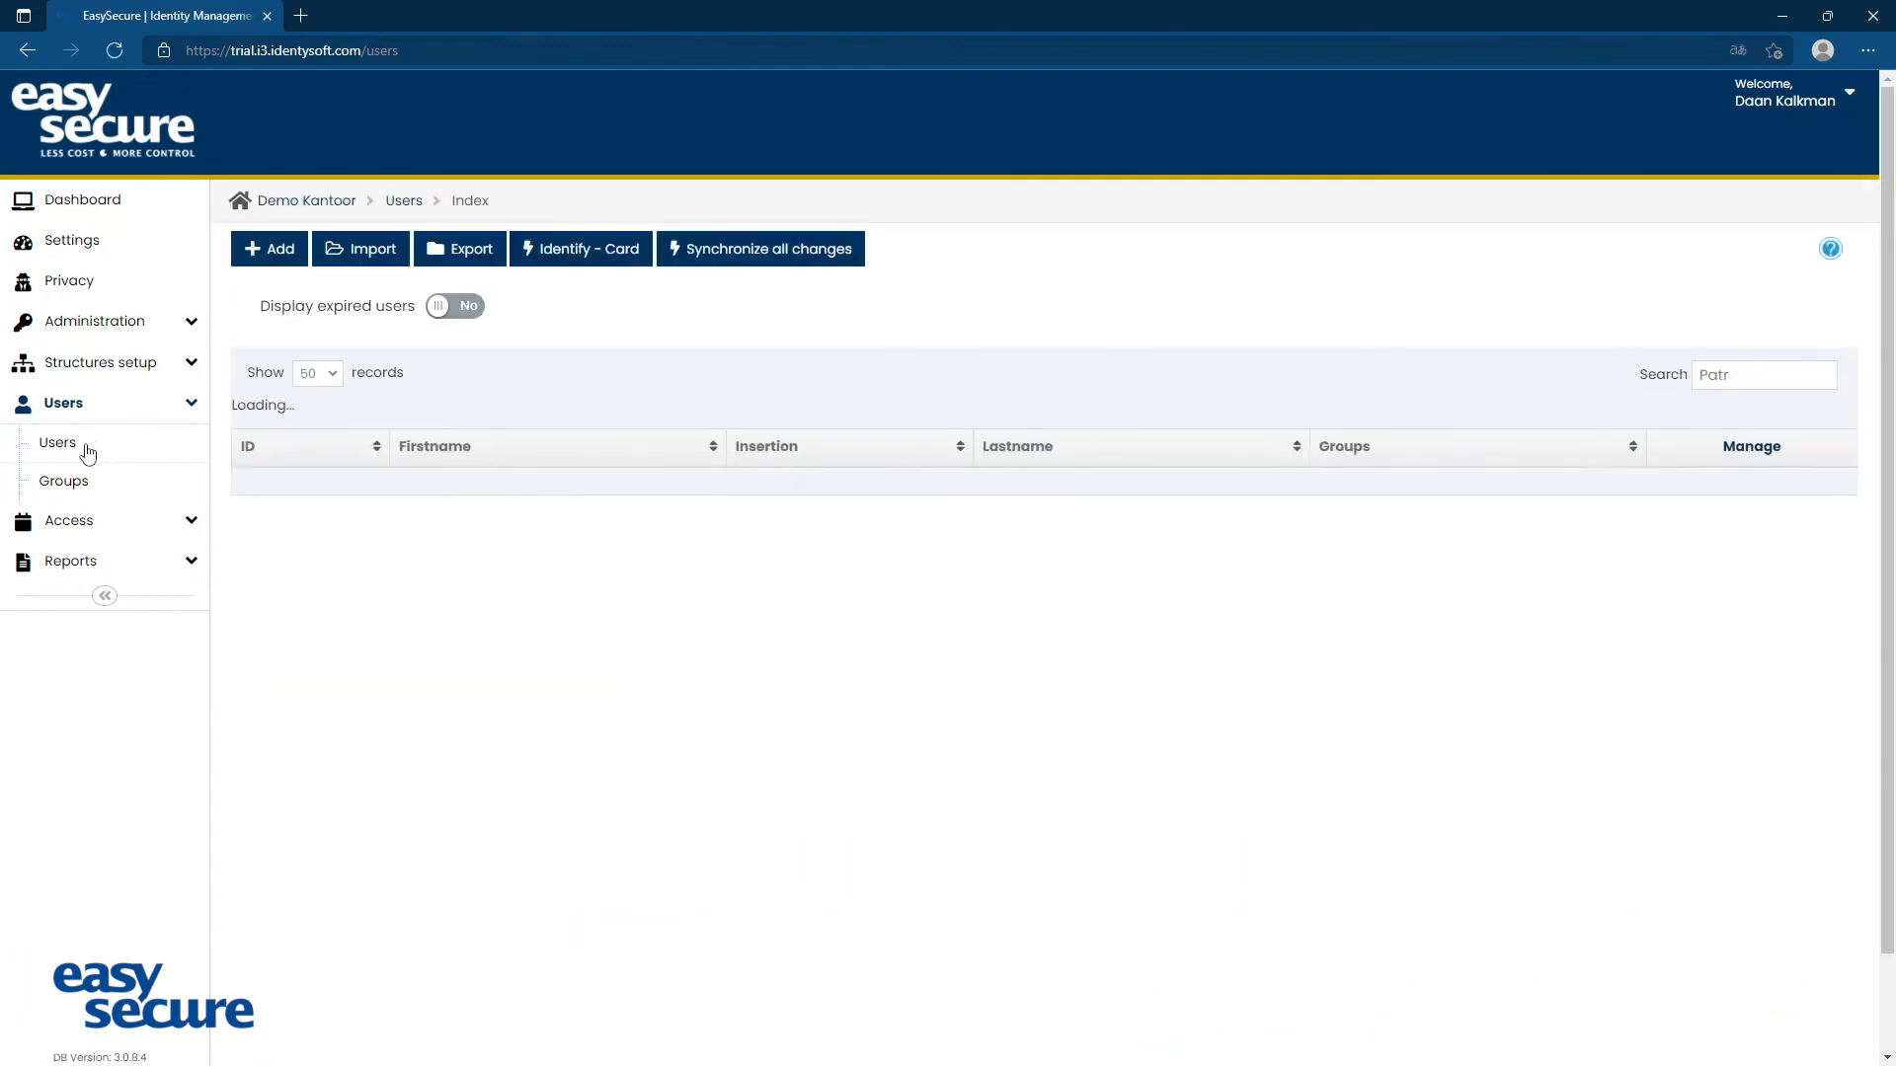